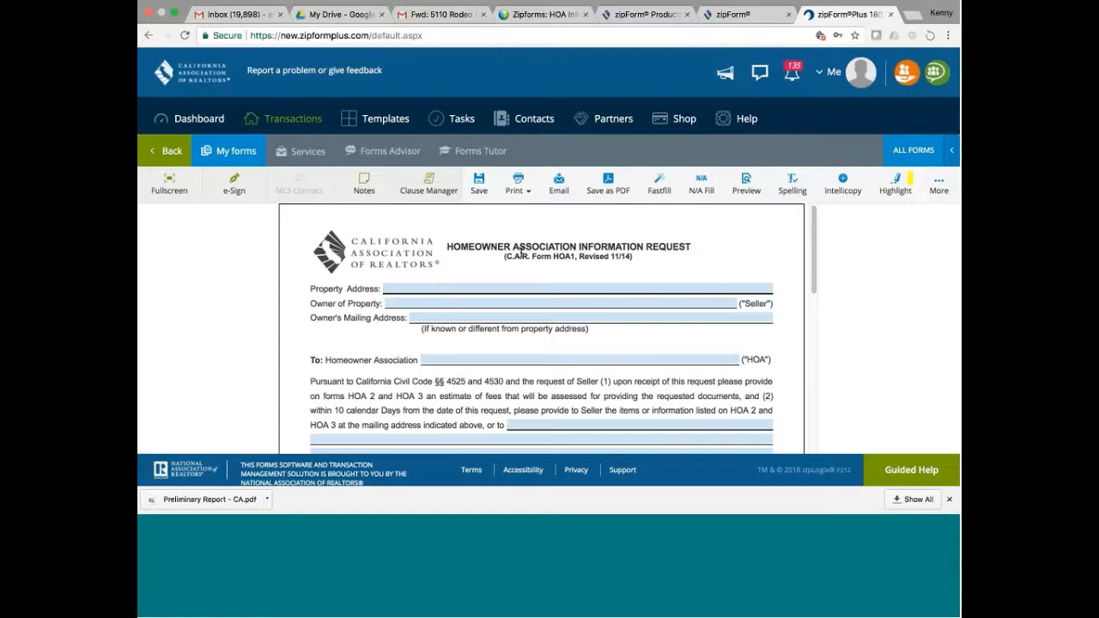
click(420, 292)
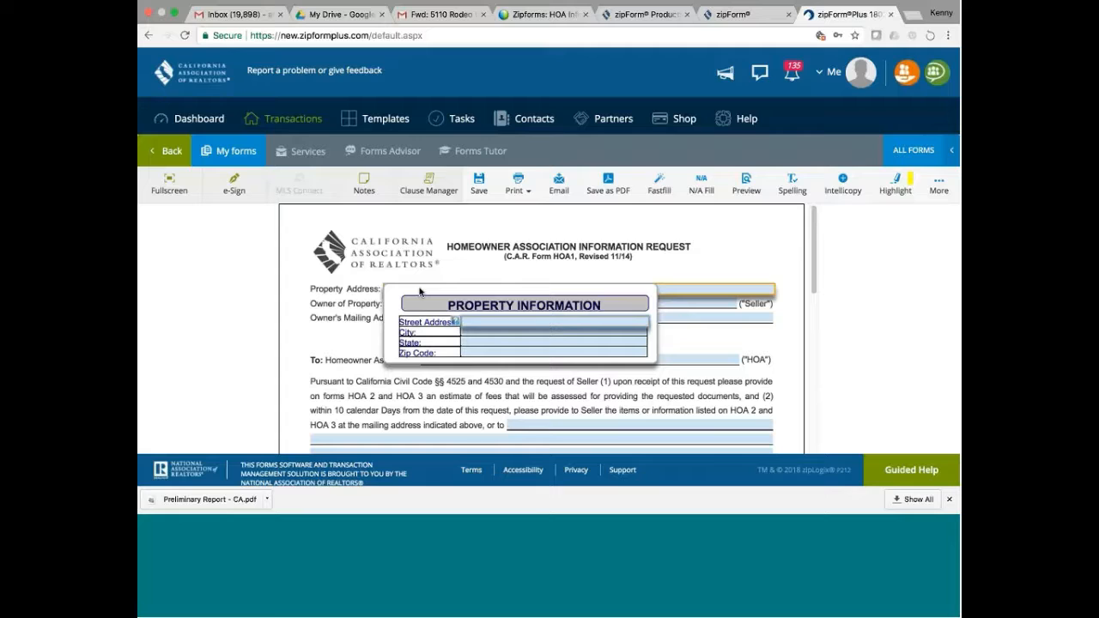
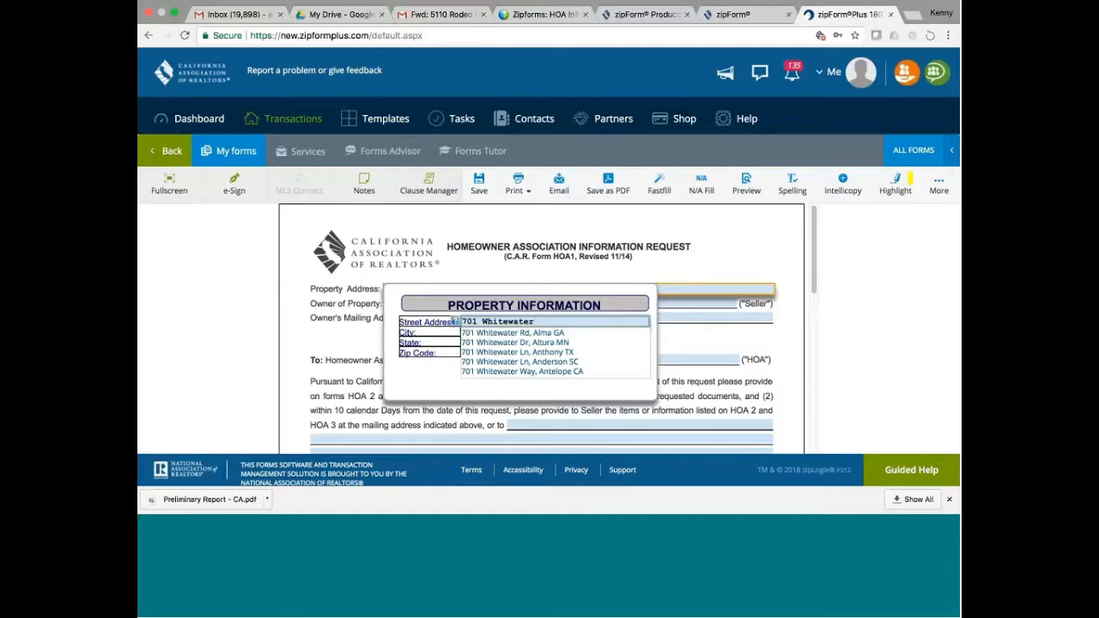
key(Return)
click(633, 292)
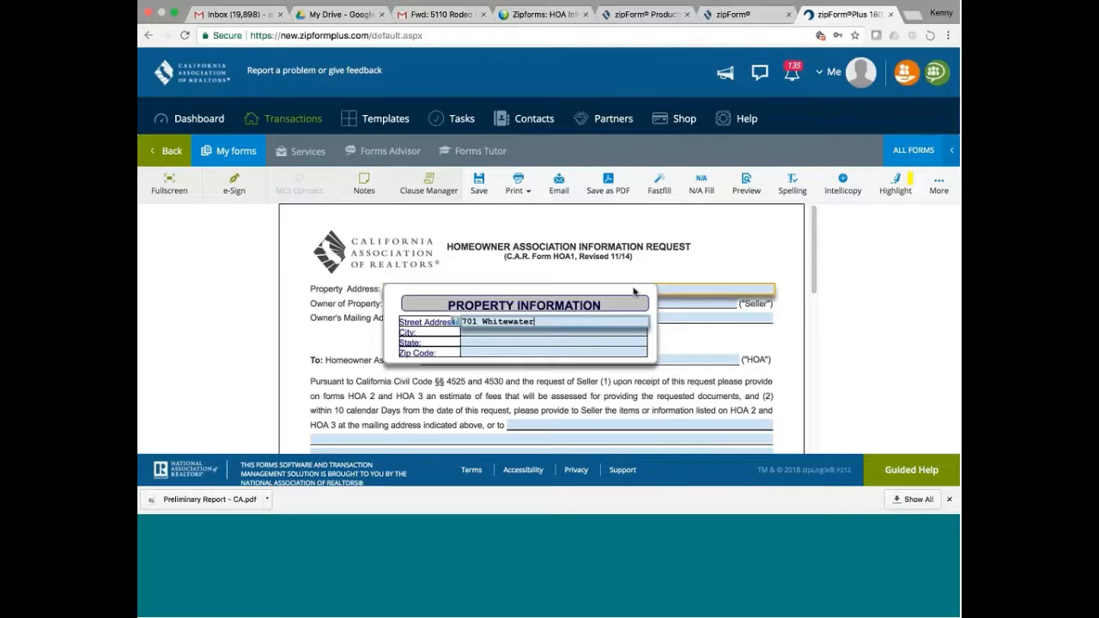
click(527, 332)
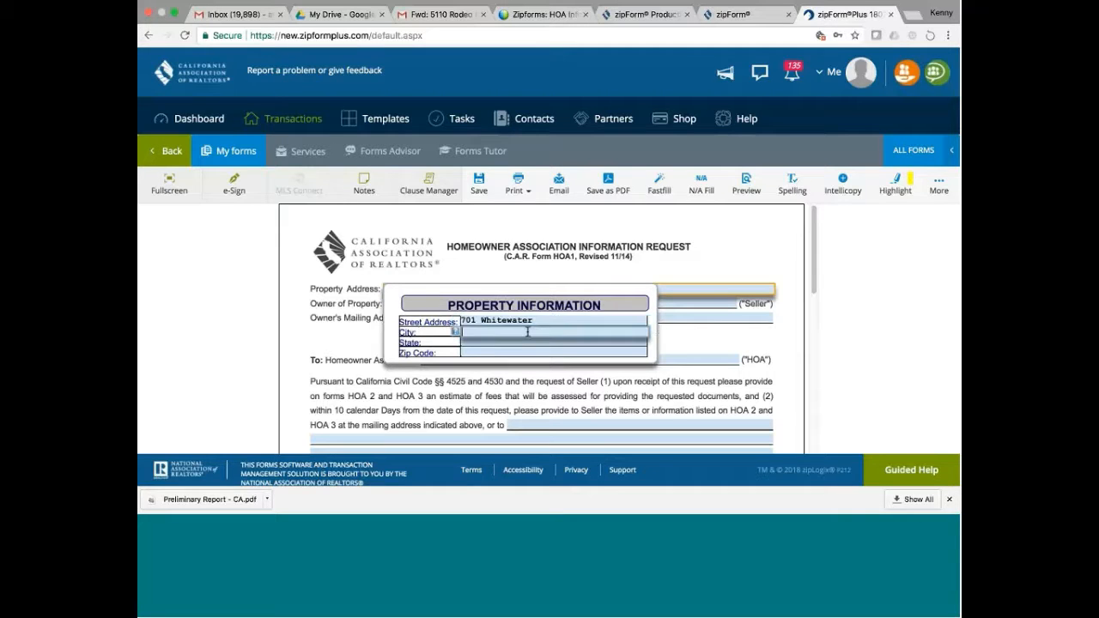
text(San Jose)
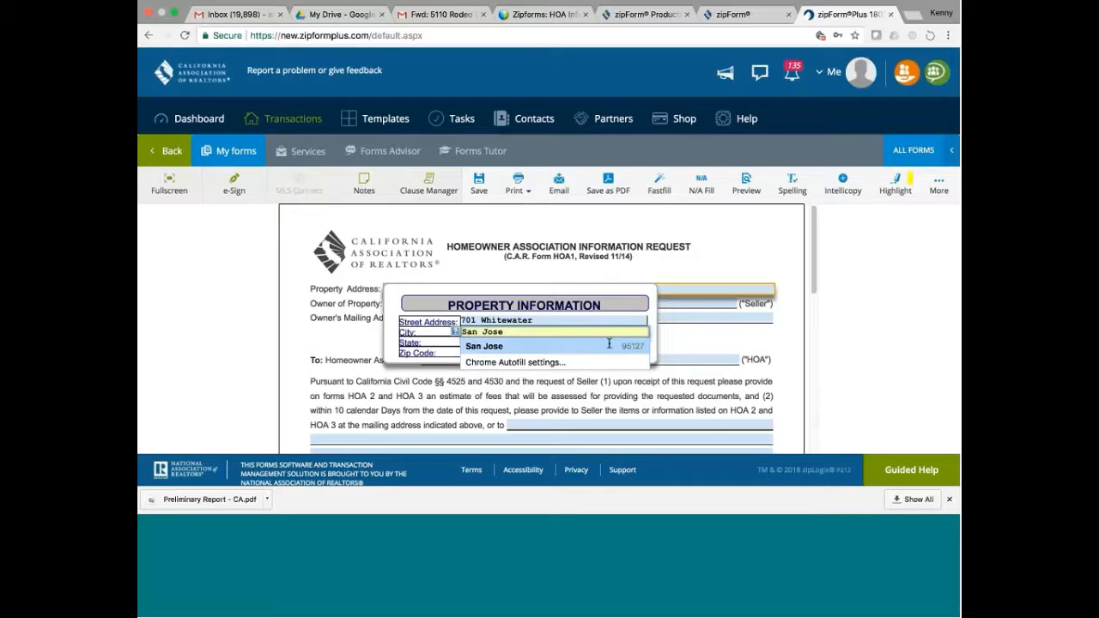
click(609, 344)
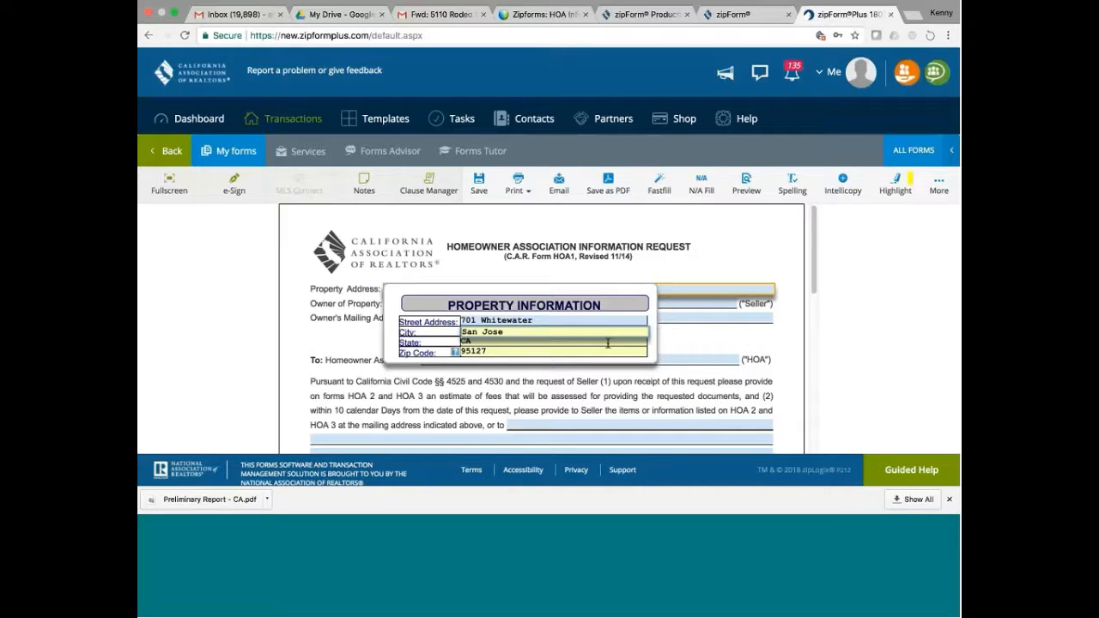
click(728, 334)
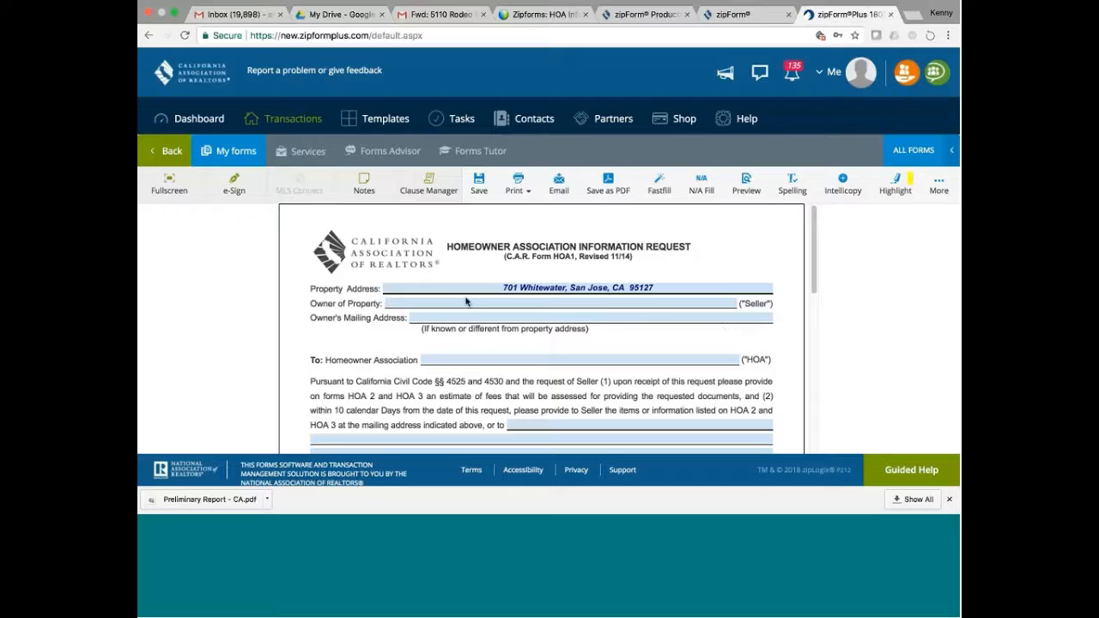
- Leave the Owner of Property seller name empty and bring up the first seller's mailing address entry
click(392, 302)
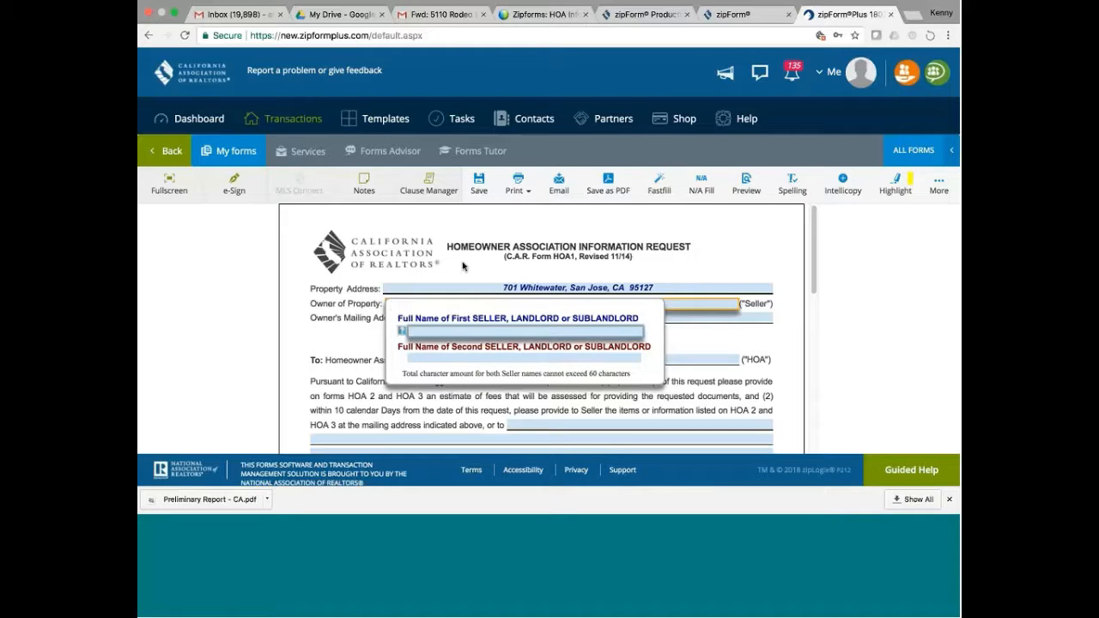
click(347, 320)
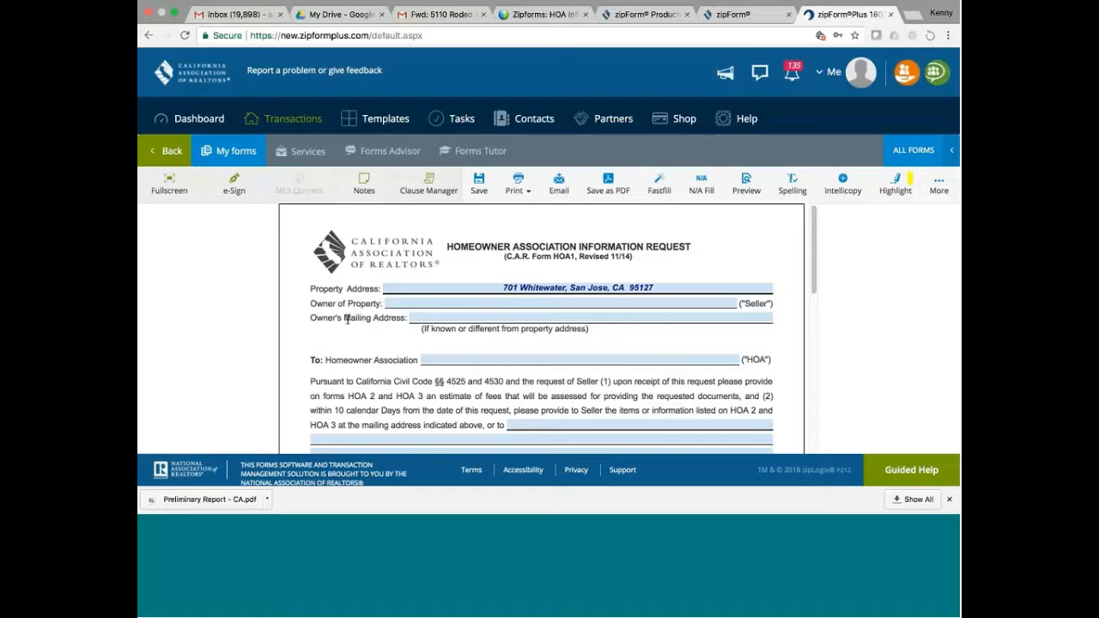
click(456, 304)
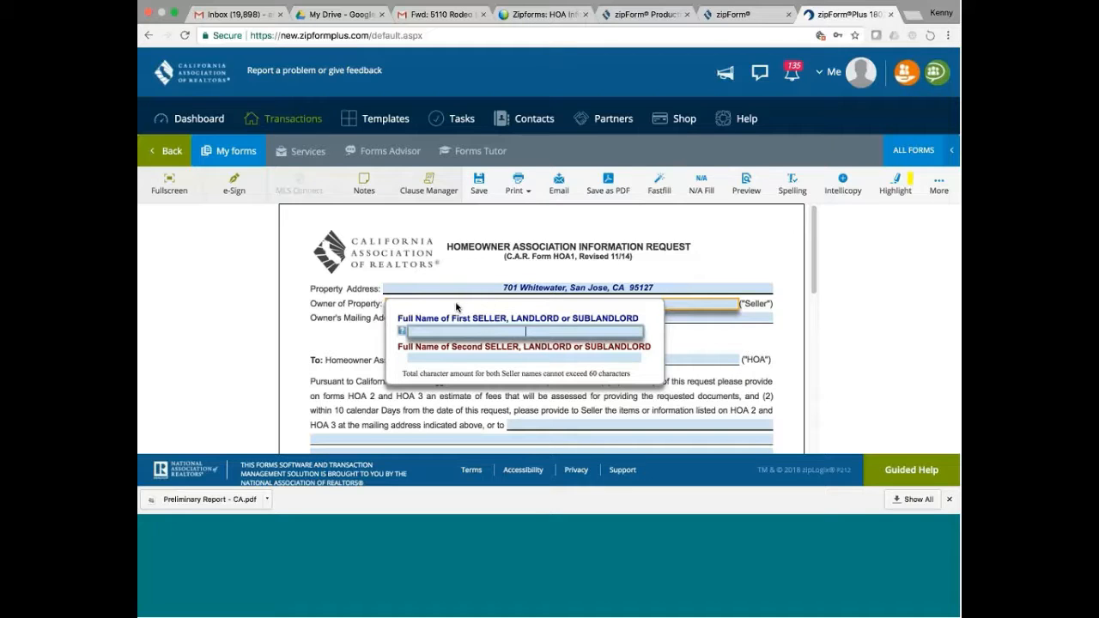
click(355, 339)
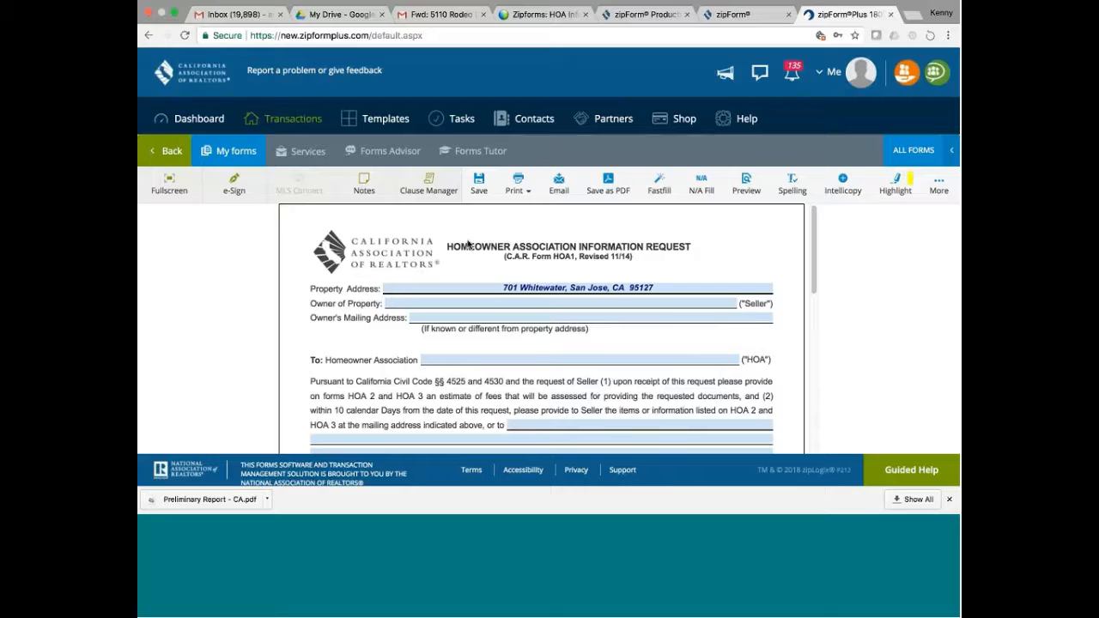
click(593, 316)
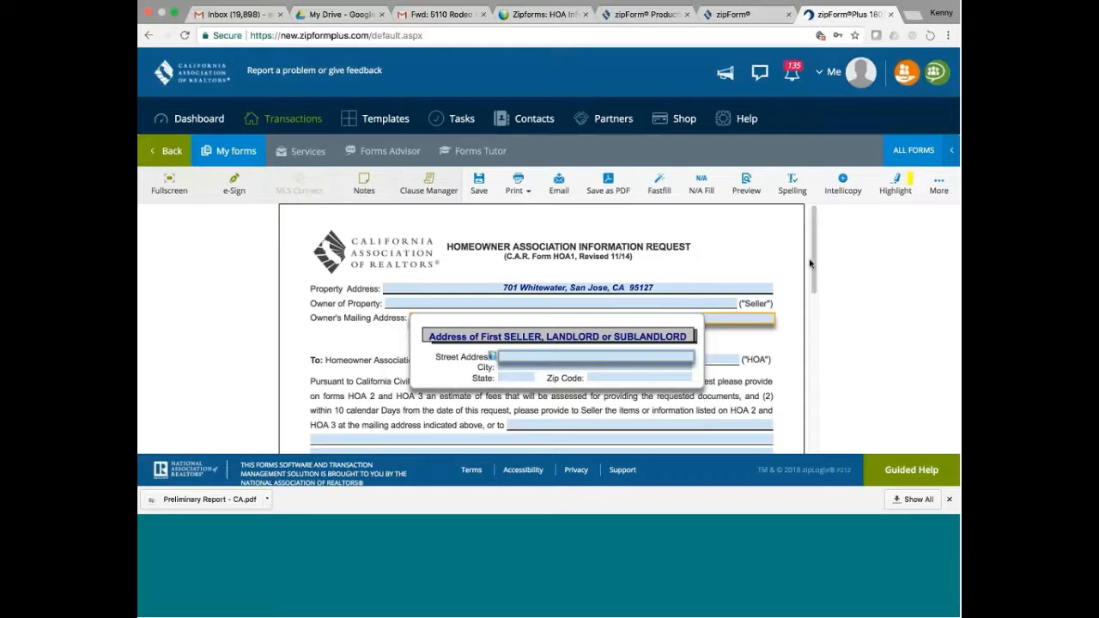
- Close the seller mailing address entry unchanged and scroll down to the Homeowner Association request section
click(781, 331)
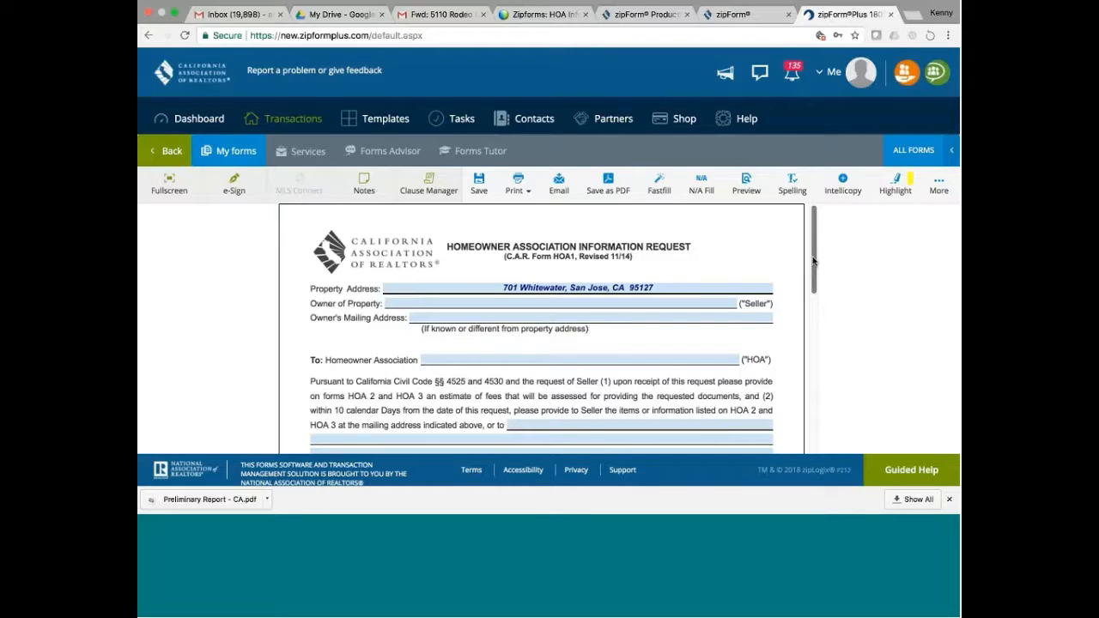
drag(814, 270, 814, 290)
scroll(814, 290, down, 3)
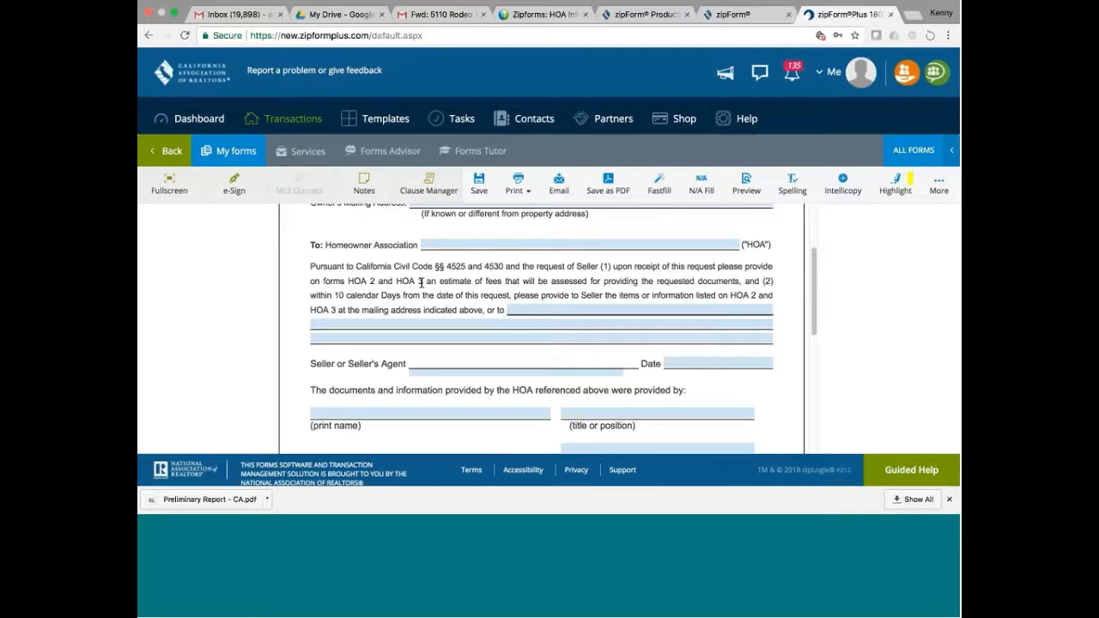
click(540, 319)
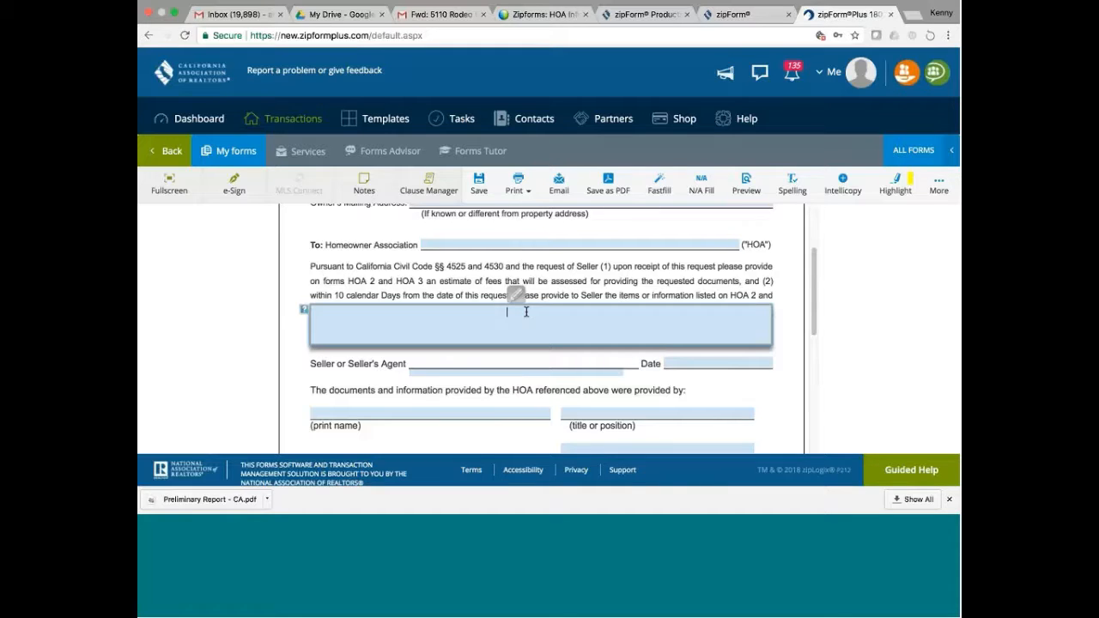
click(505, 378)
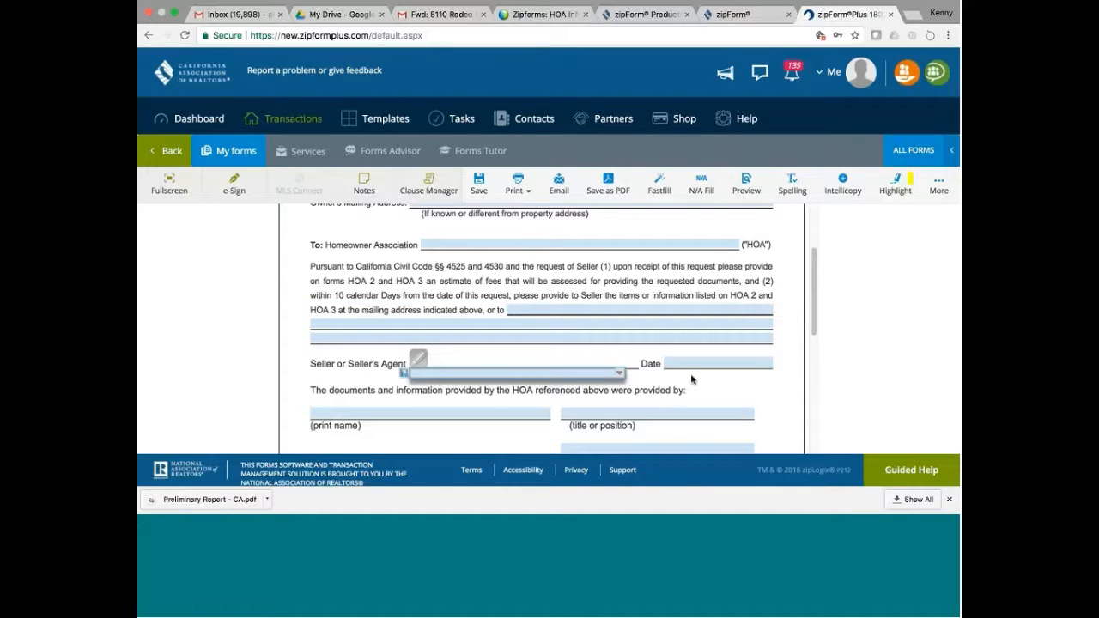
right_click(816, 279)
click(813, 277)
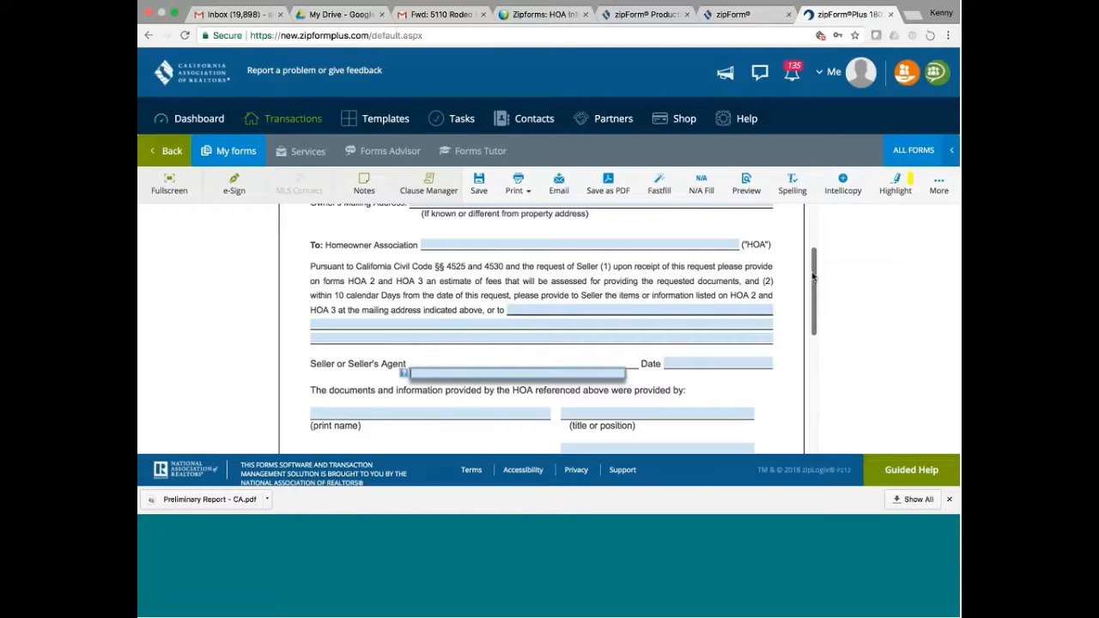
drag(814, 278, 813, 297)
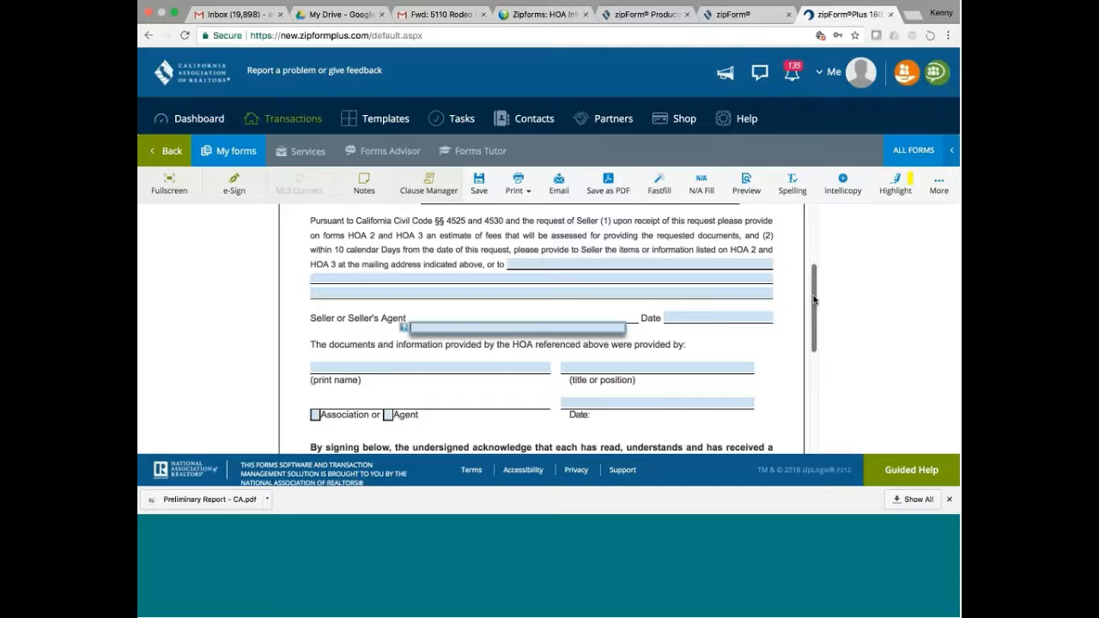
drag(814, 300, 814, 365)
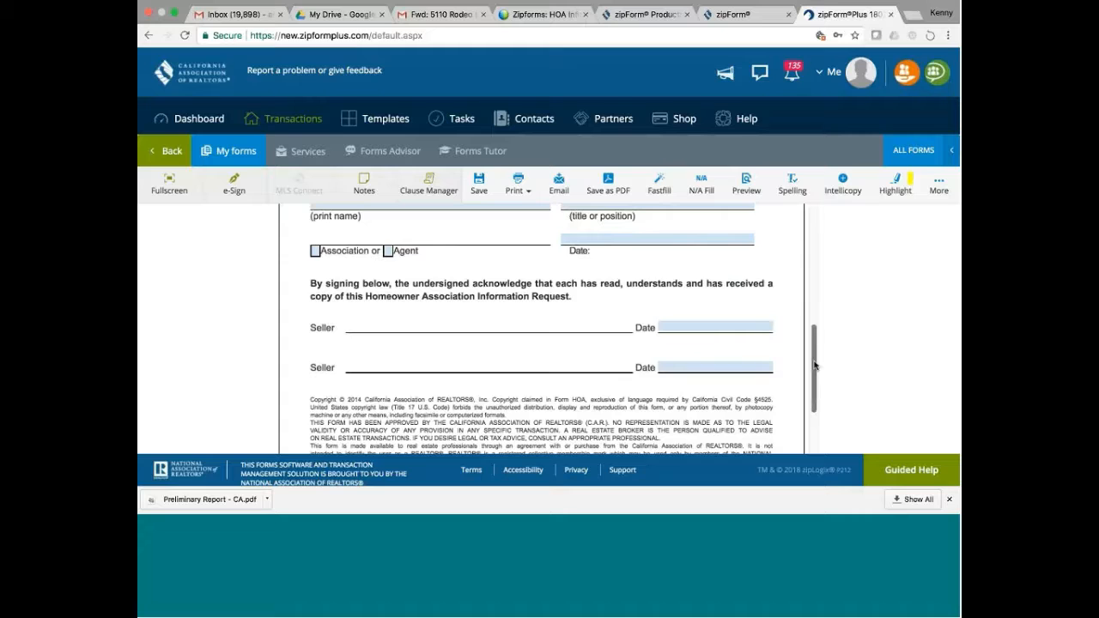
drag(814, 366, 815, 248)
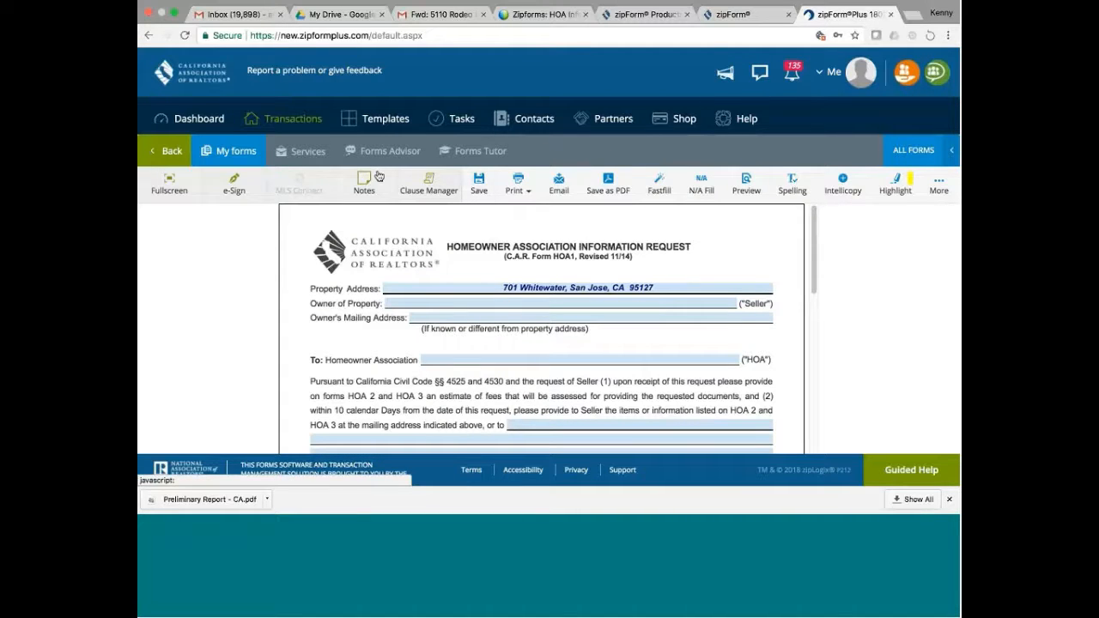
- Close the HOA1 form without saving, return to the Dashboard, and open the forms library
click(169, 152)
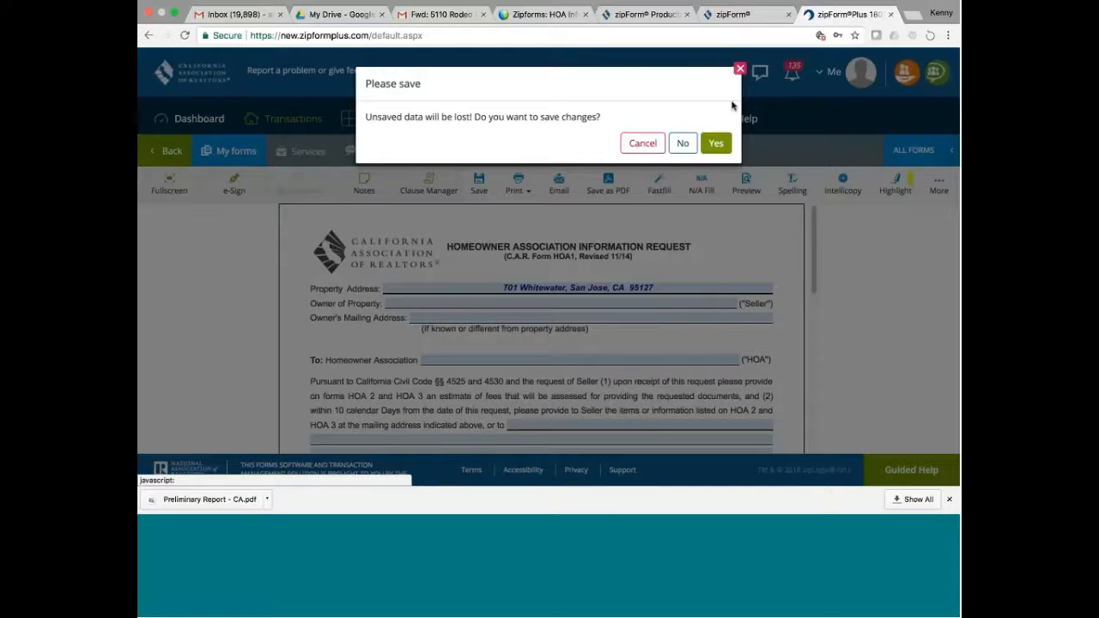
click(683, 146)
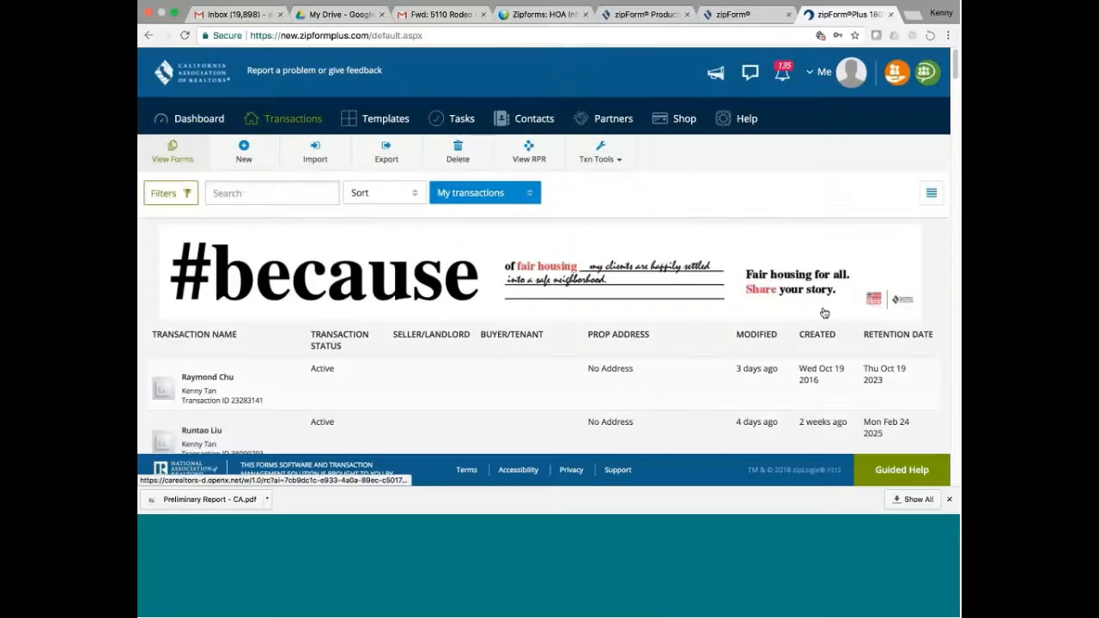
click(193, 119)
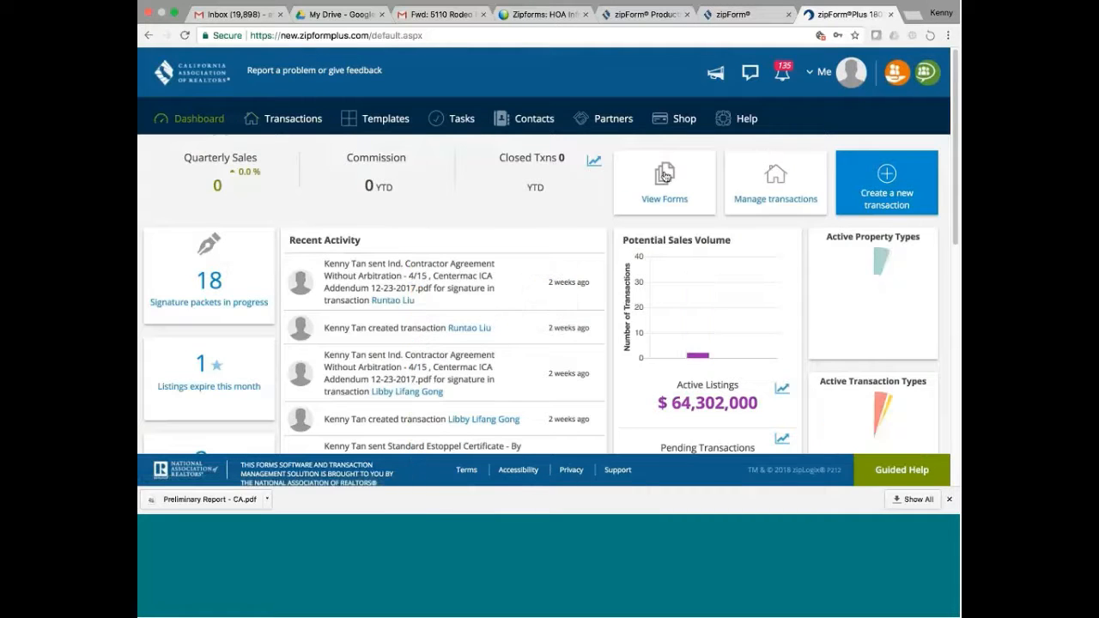
click(665, 179)
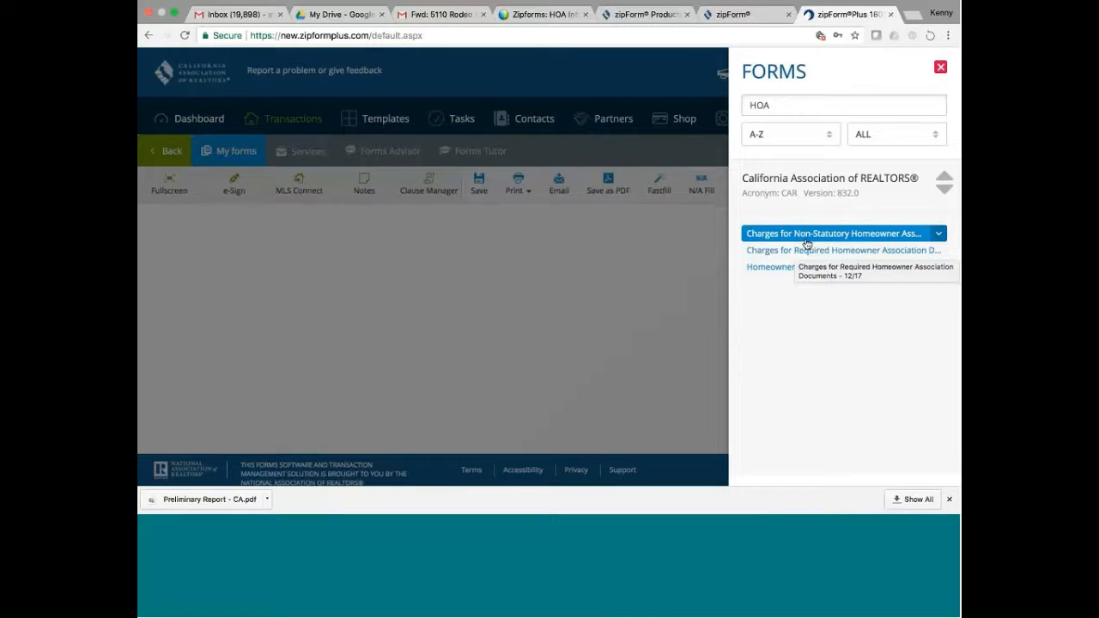
- Add the HOA2 Charges for Required Homeowner Association Documents form from the Forms panel
click(808, 251)
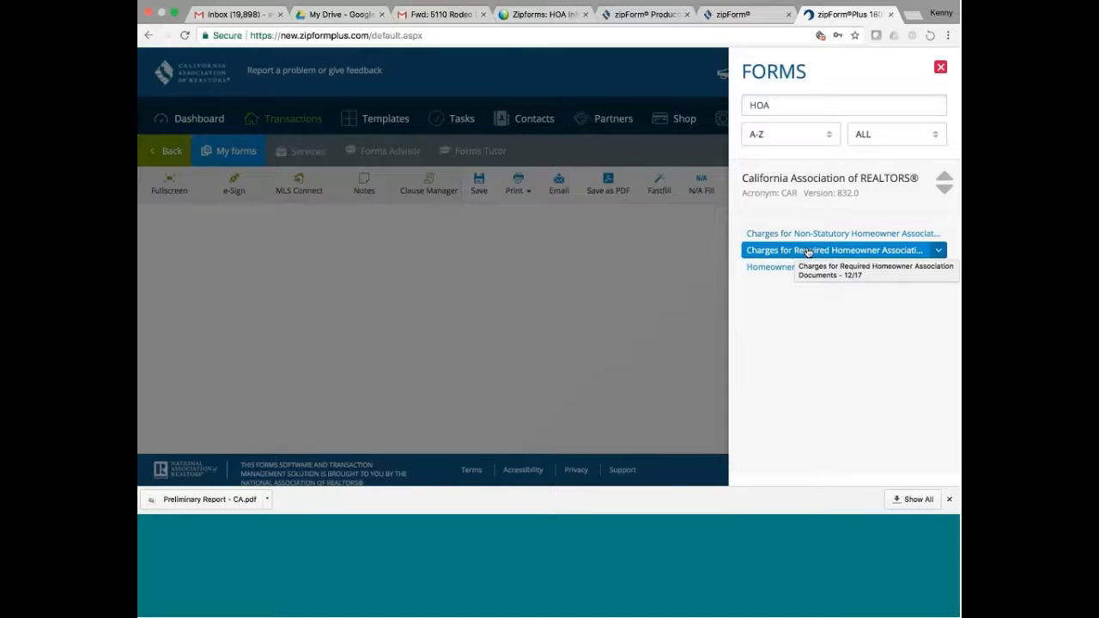
click(810, 242)
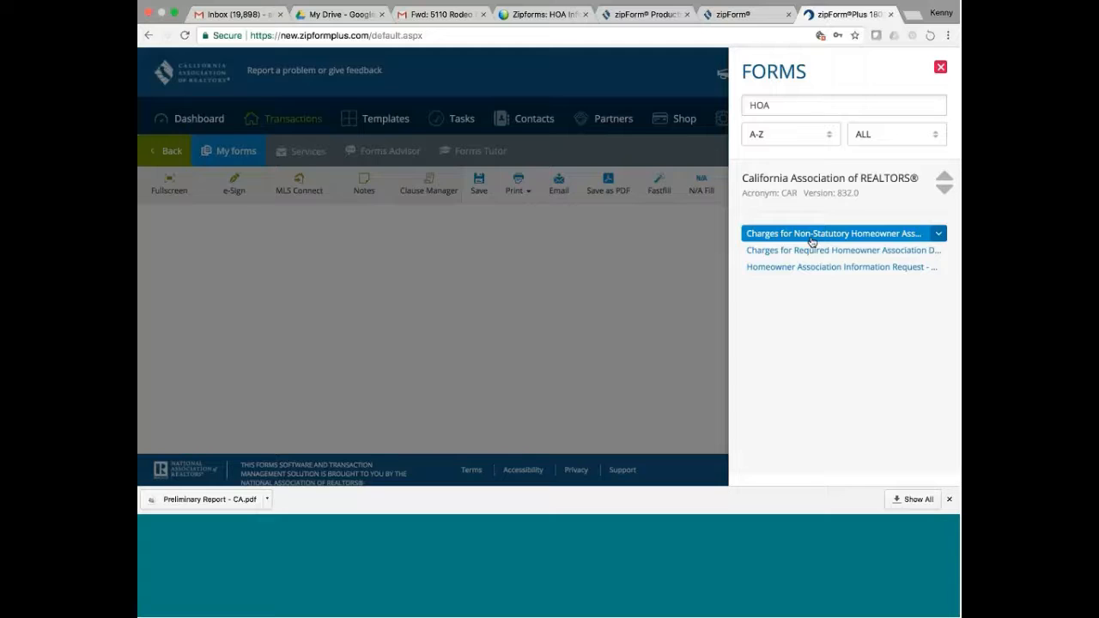
click(823, 250)
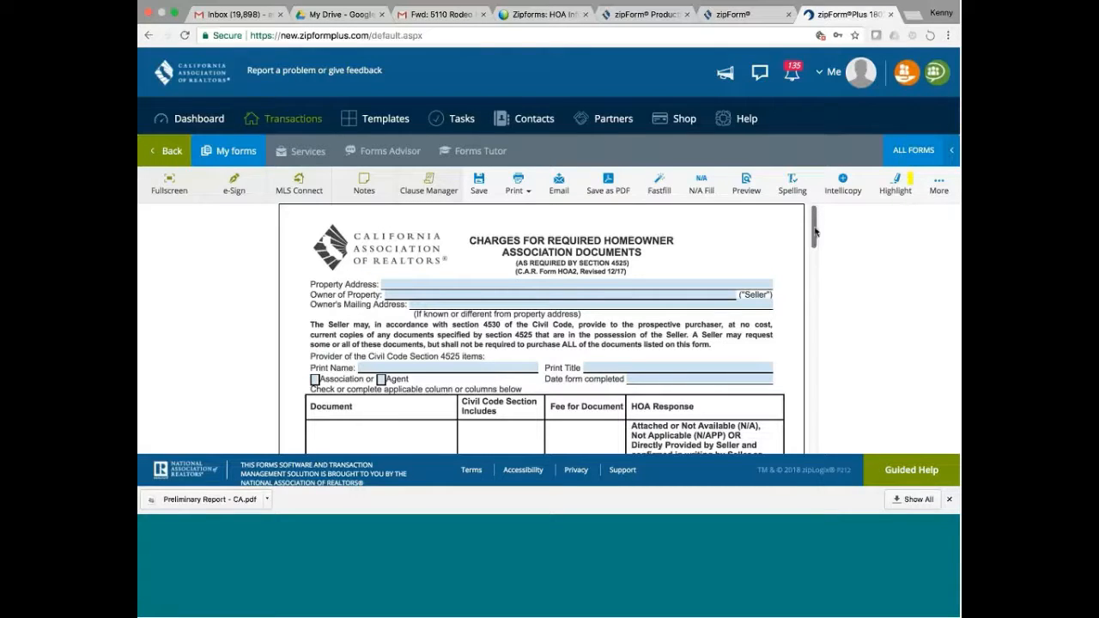
drag(815, 230, 799, 254)
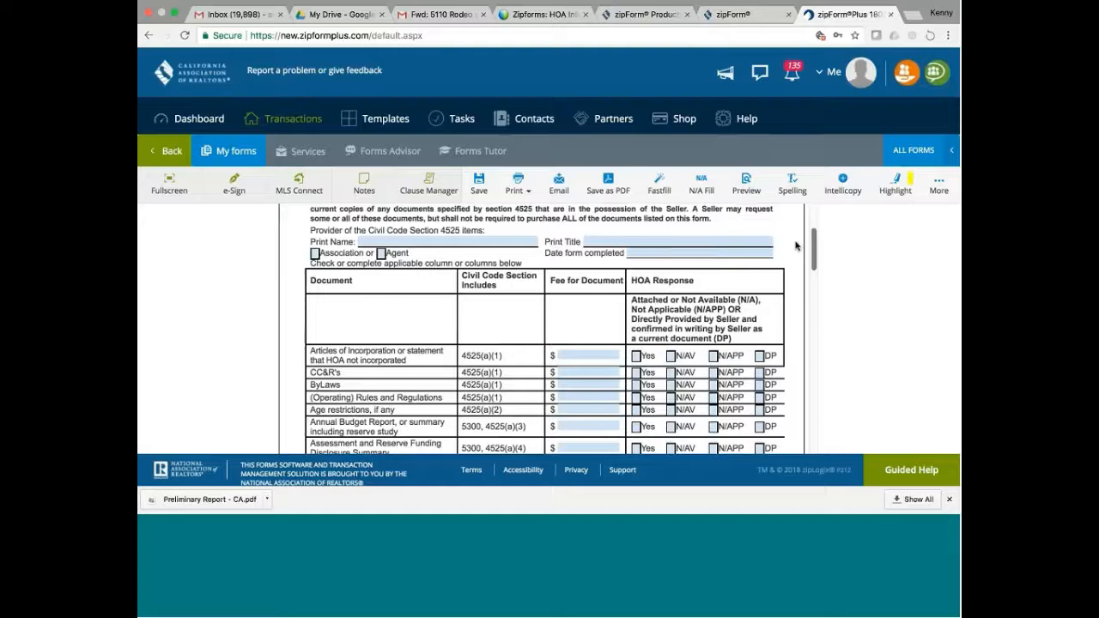
scroll(795, 247, up, 3)
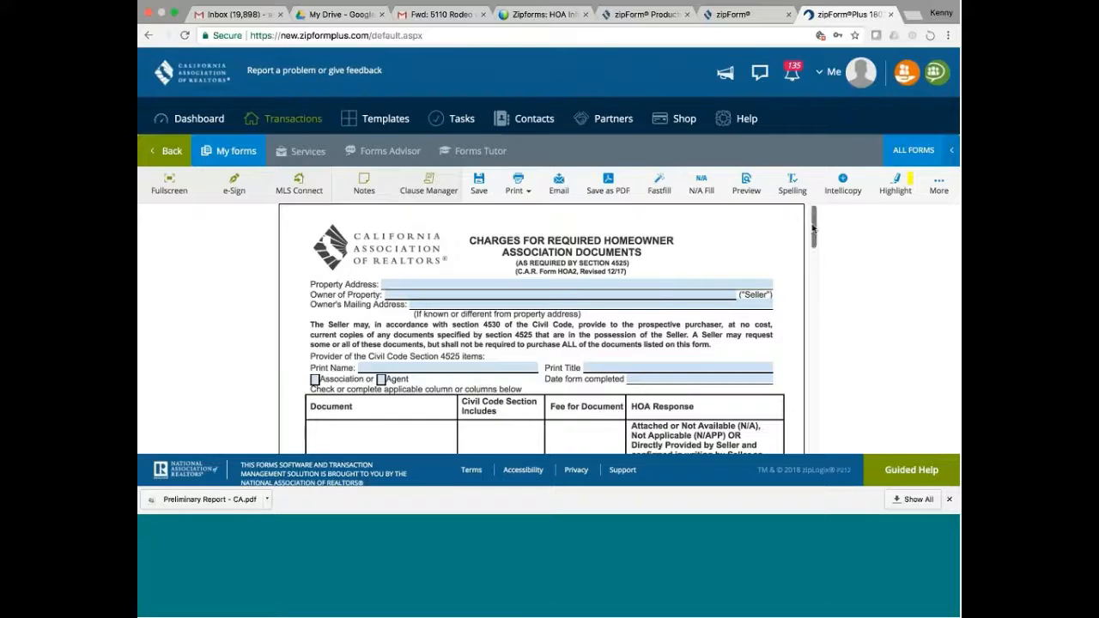
drag(812, 226, 809, 246)
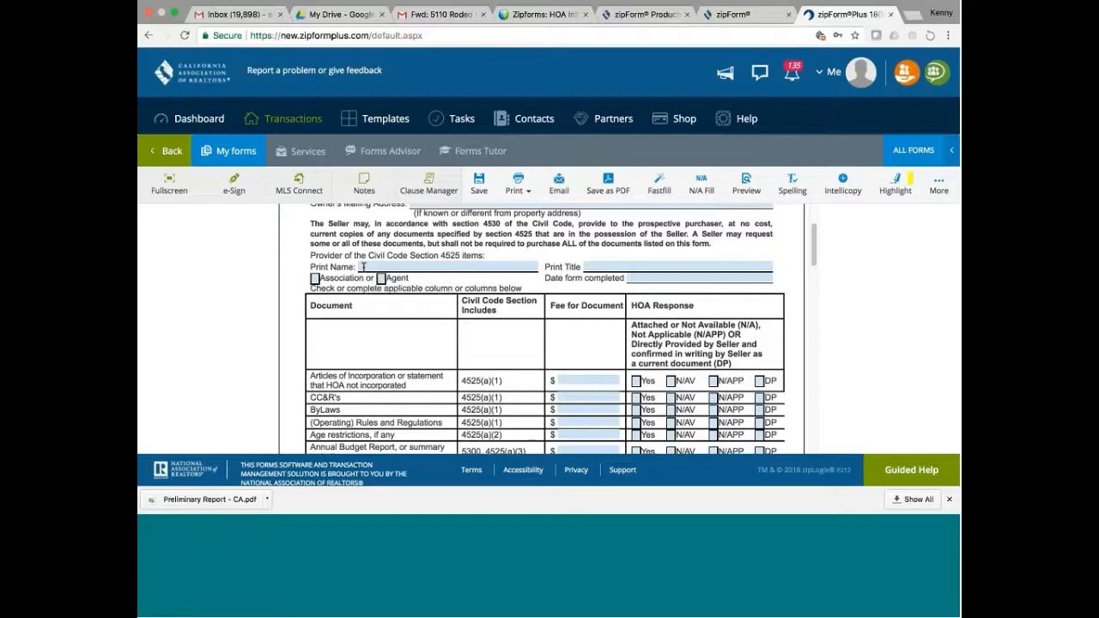
click(363, 267)
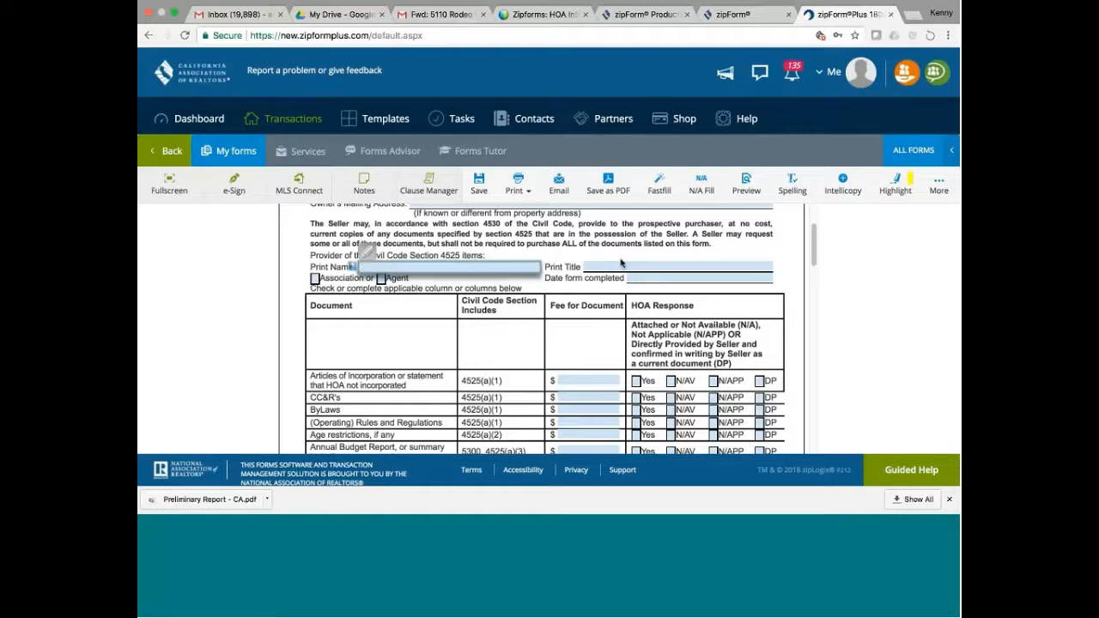
click(621, 263)
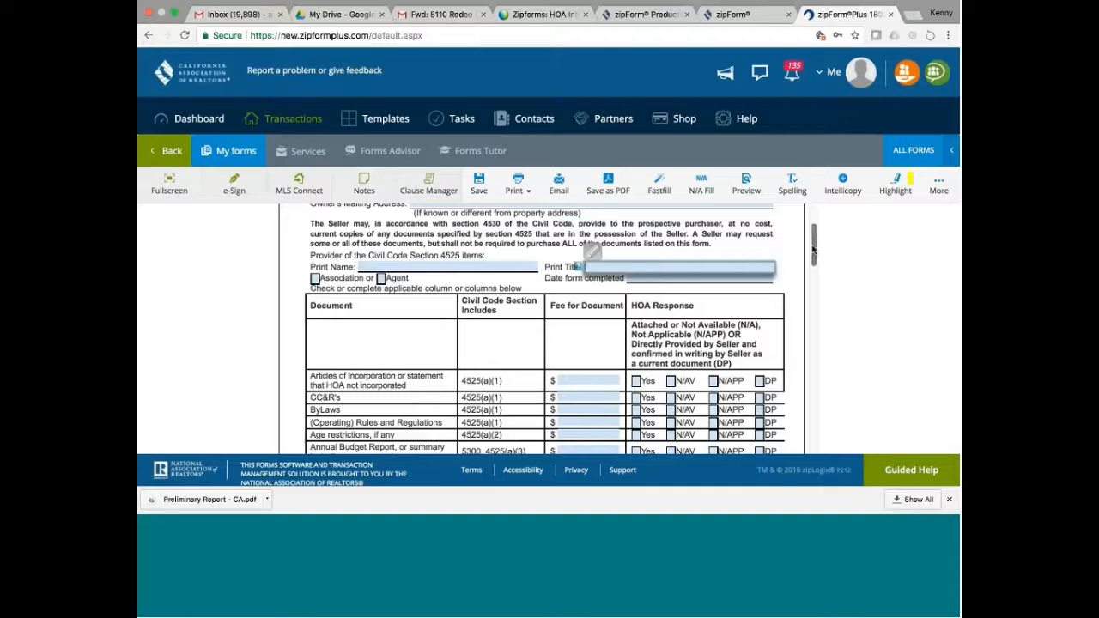
- Scroll to the document table and mark Articles of Incorporation as Yes
drag(812, 250, 814, 272)
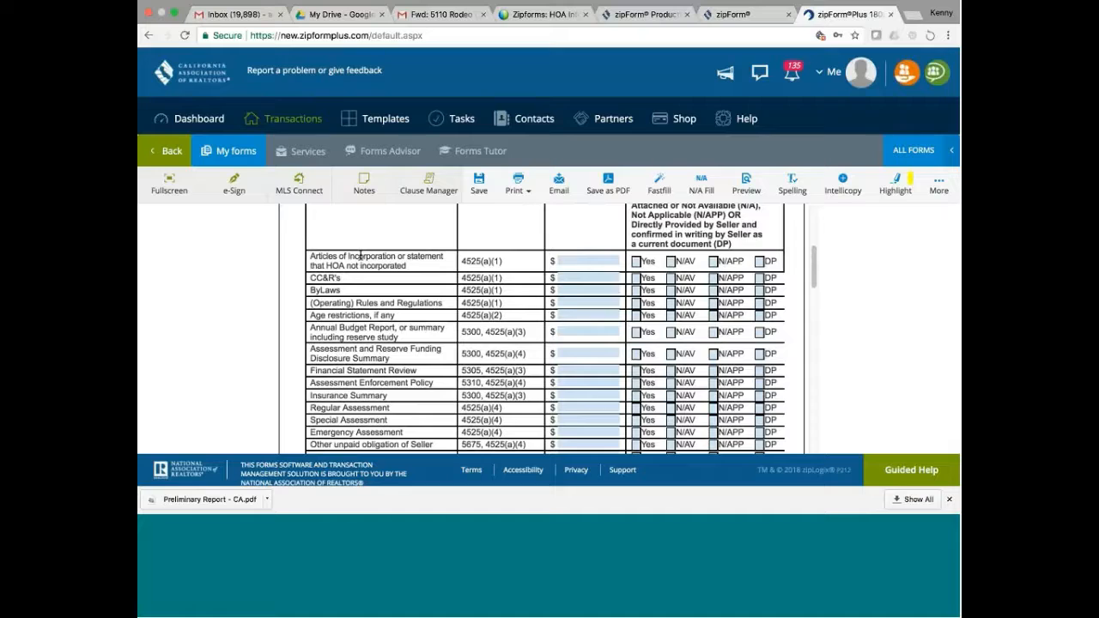
click(593, 260)
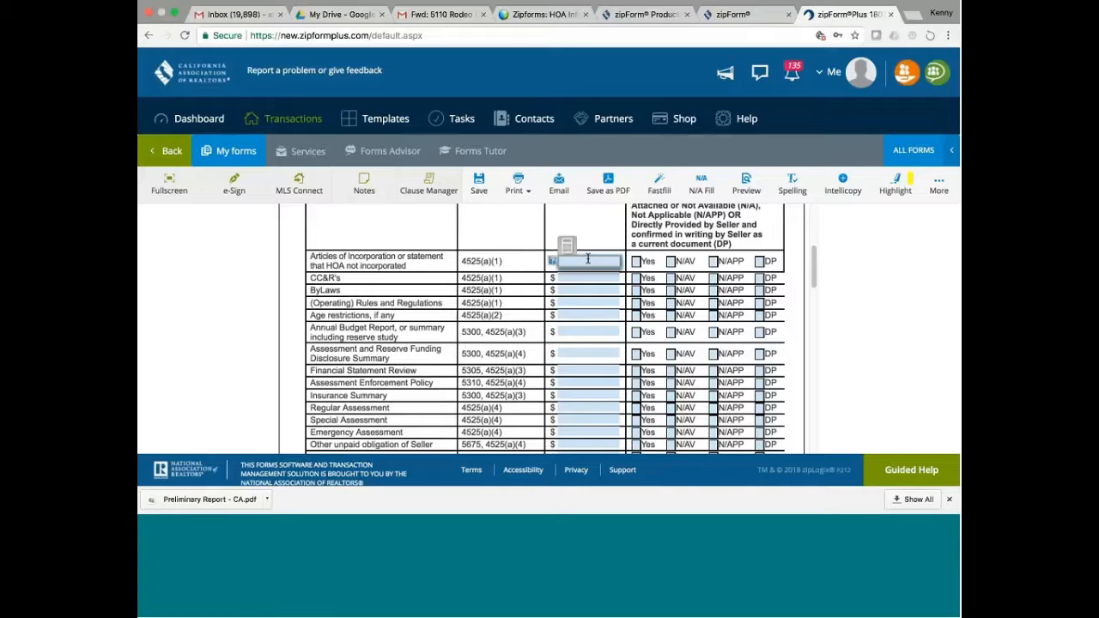
click(637, 261)
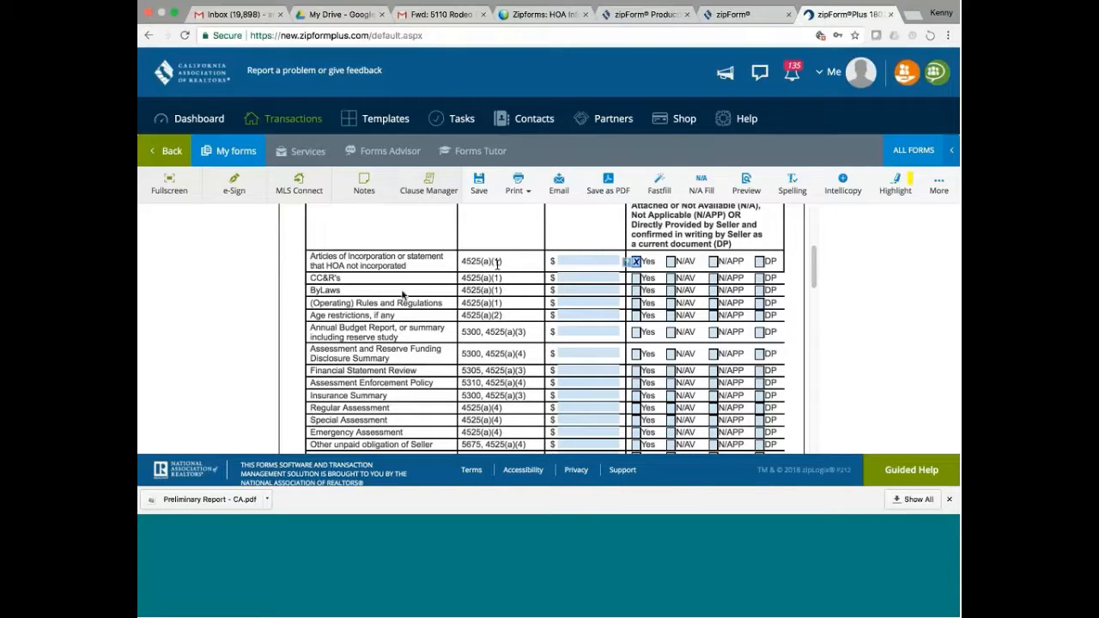
- Mark CC&R's Yes, and ByLaws and (Operating) Rules and Regulations N/AV
click(636, 280)
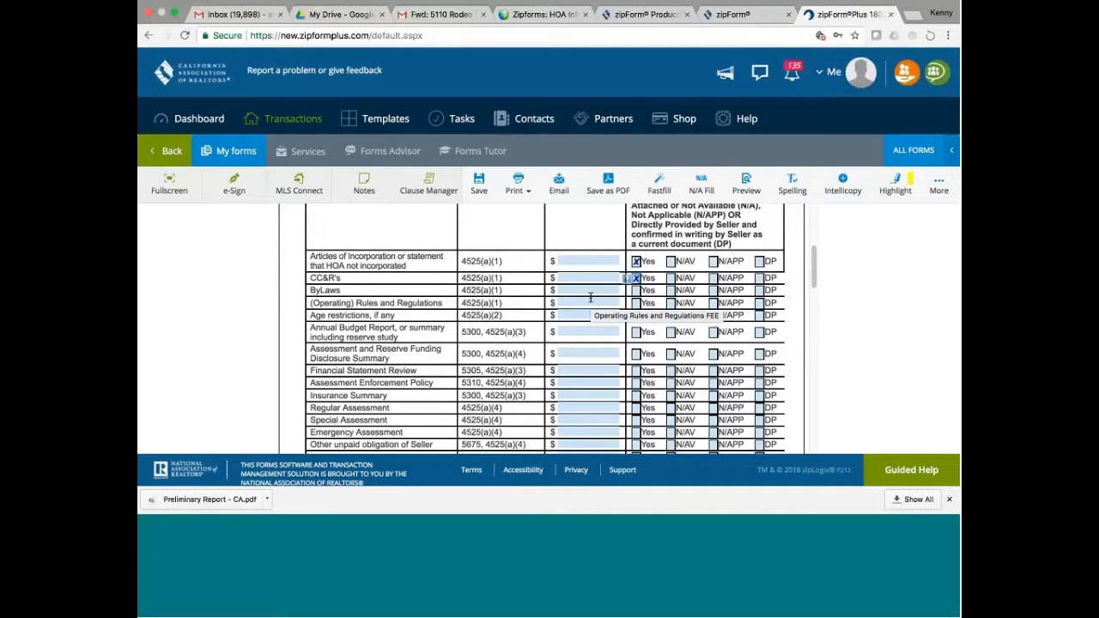
click(671, 292)
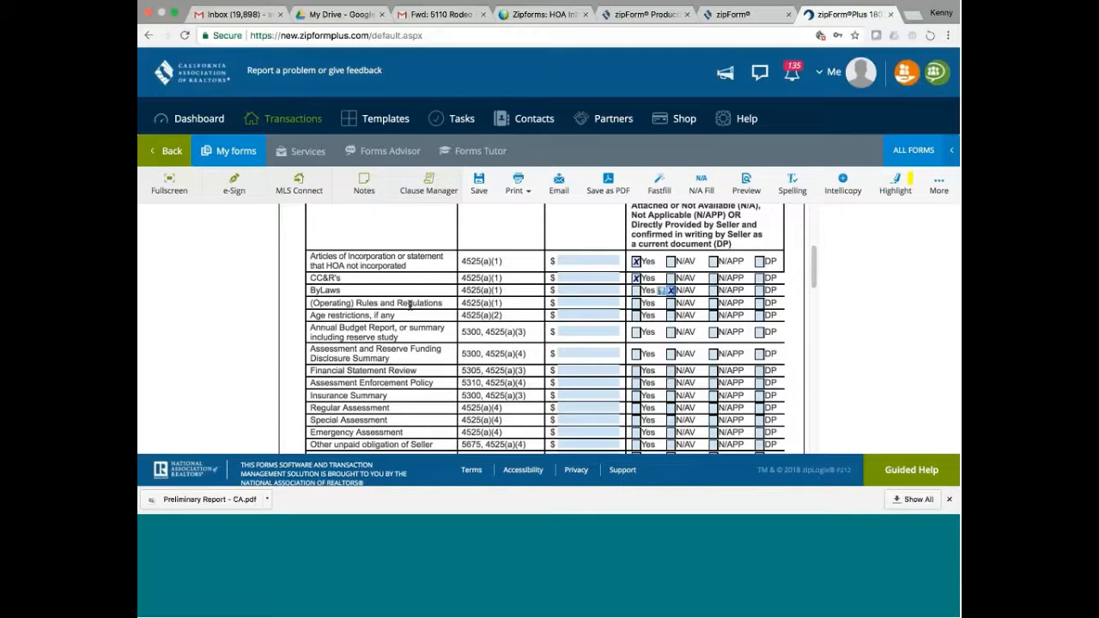
click(673, 304)
click(672, 304)
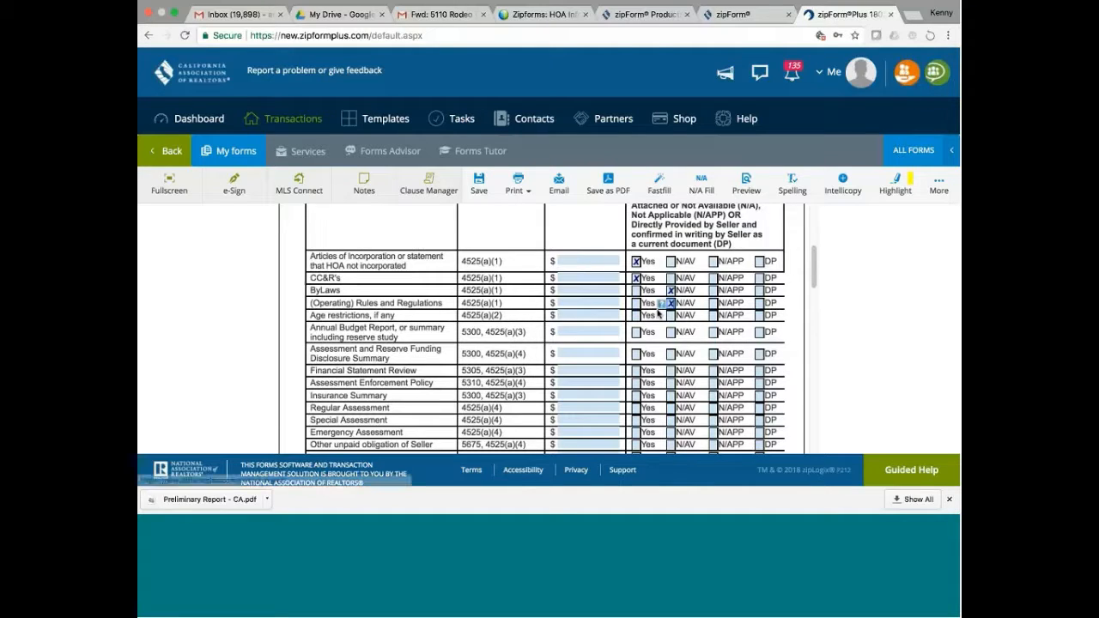
- Mark Age restrictions N/APP and Annual Budget Report Yes in the HOA response column
click(714, 316)
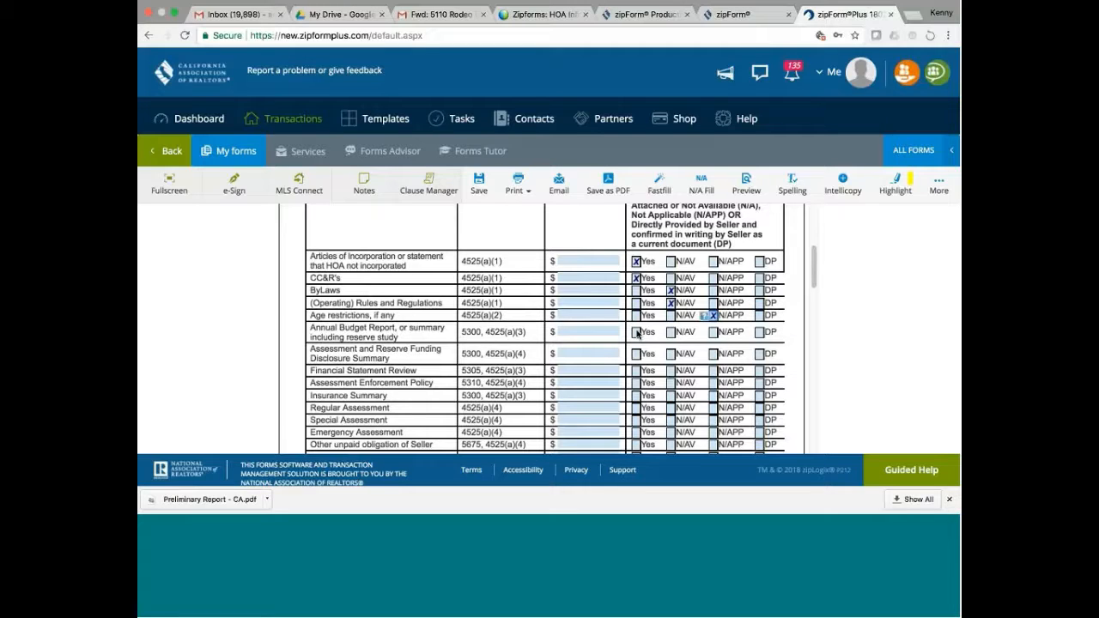
click(637, 333)
scroll(807, 266, down, 2)
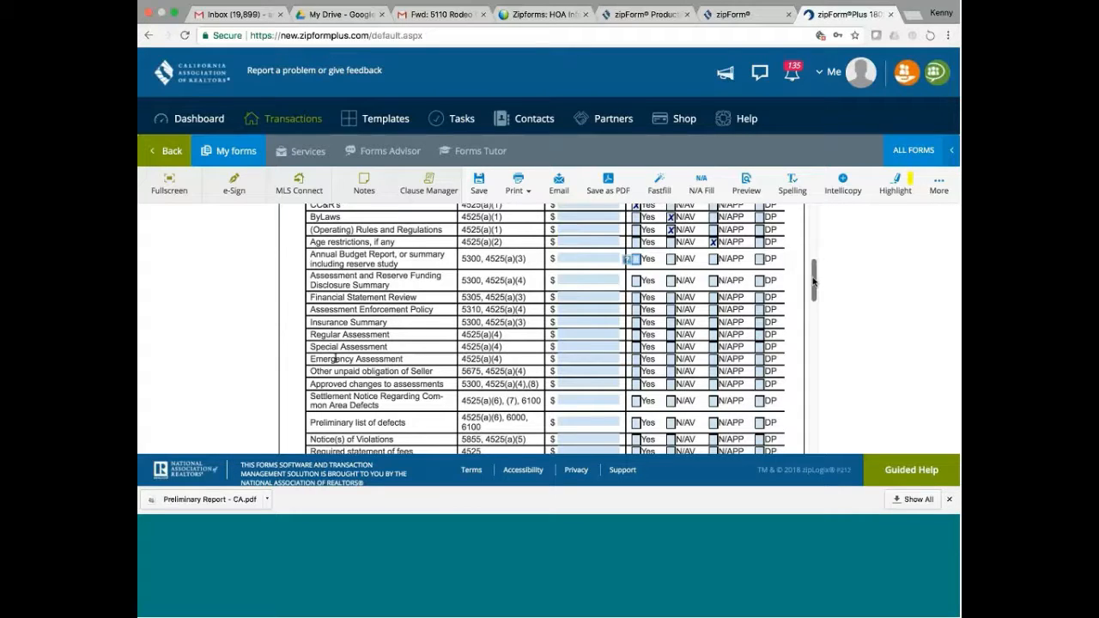
- Scroll the HOA2 fee table down to the Total Fees for These Documents row
drag(814, 280, 813, 296)
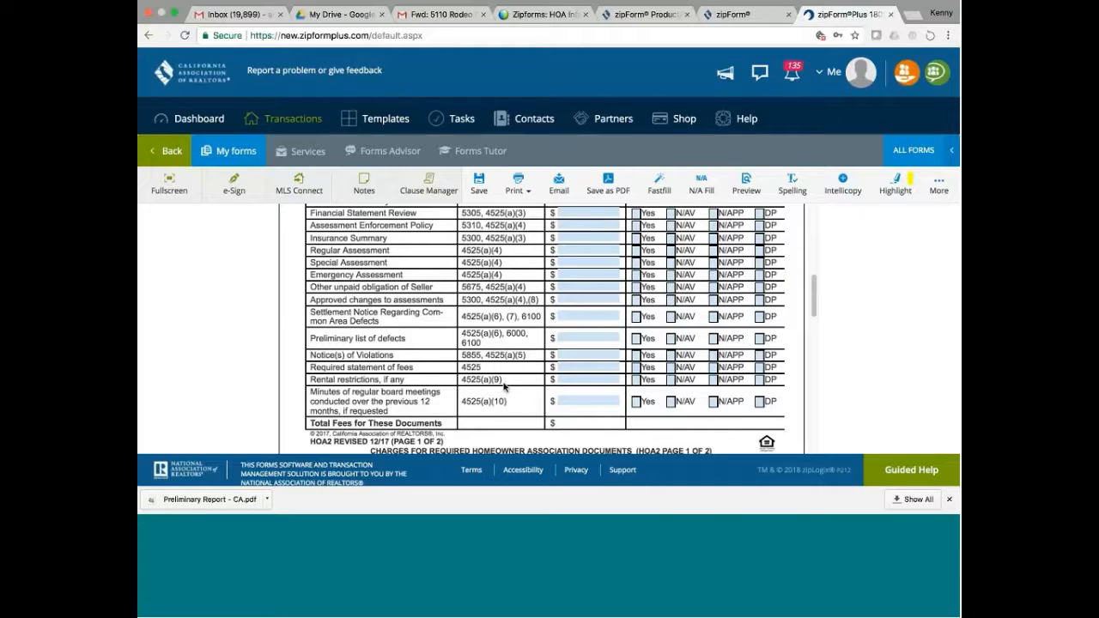
- Put the cursor in the Rental restrictions $ fee field
click(602, 379)
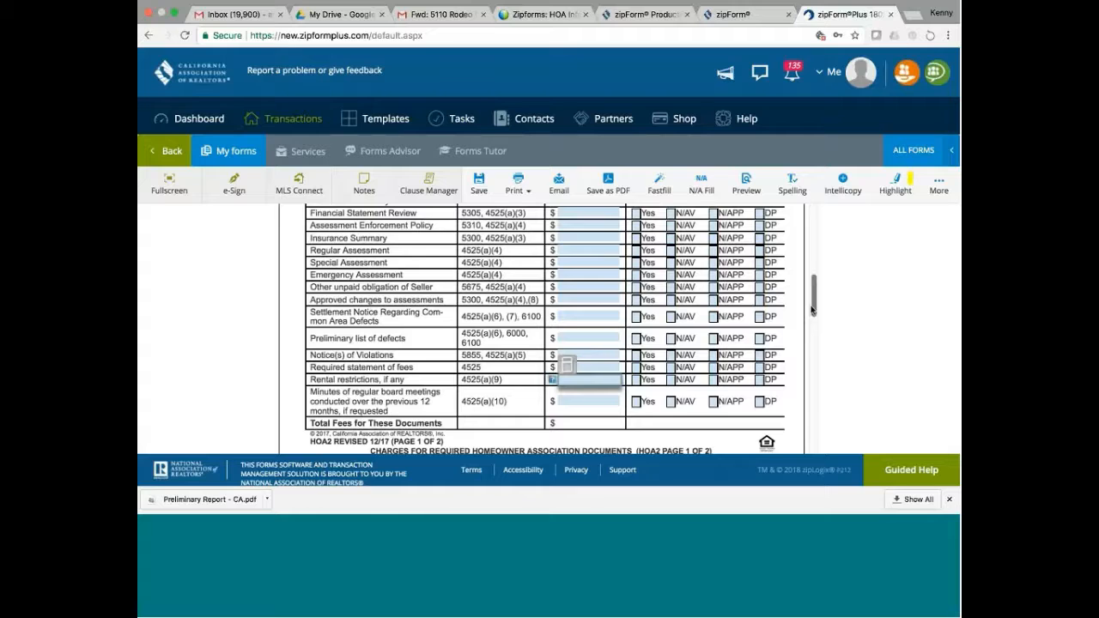
drag(813, 309, 803, 273)
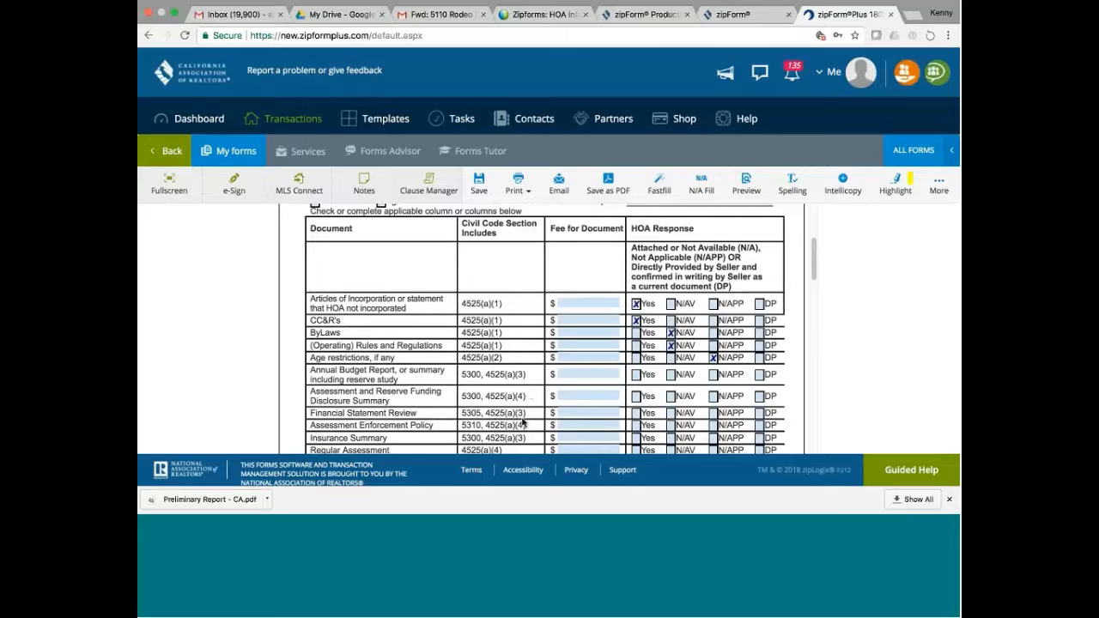
drag(814, 257, 813, 276)
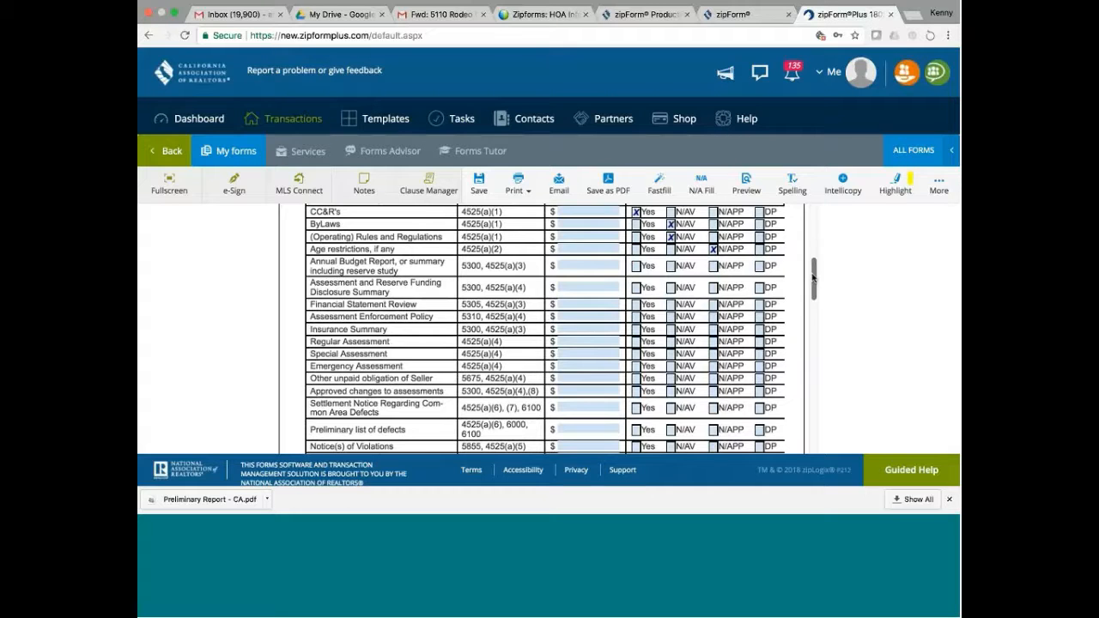
drag(814, 276, 813, 286)
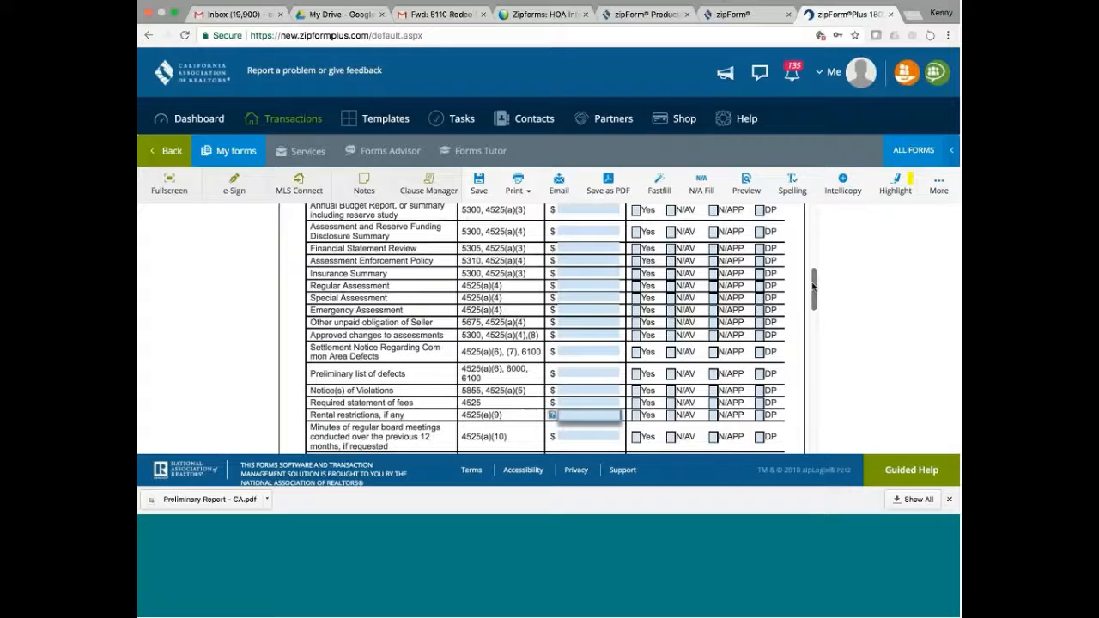
drag(814, 286, 813, 294)
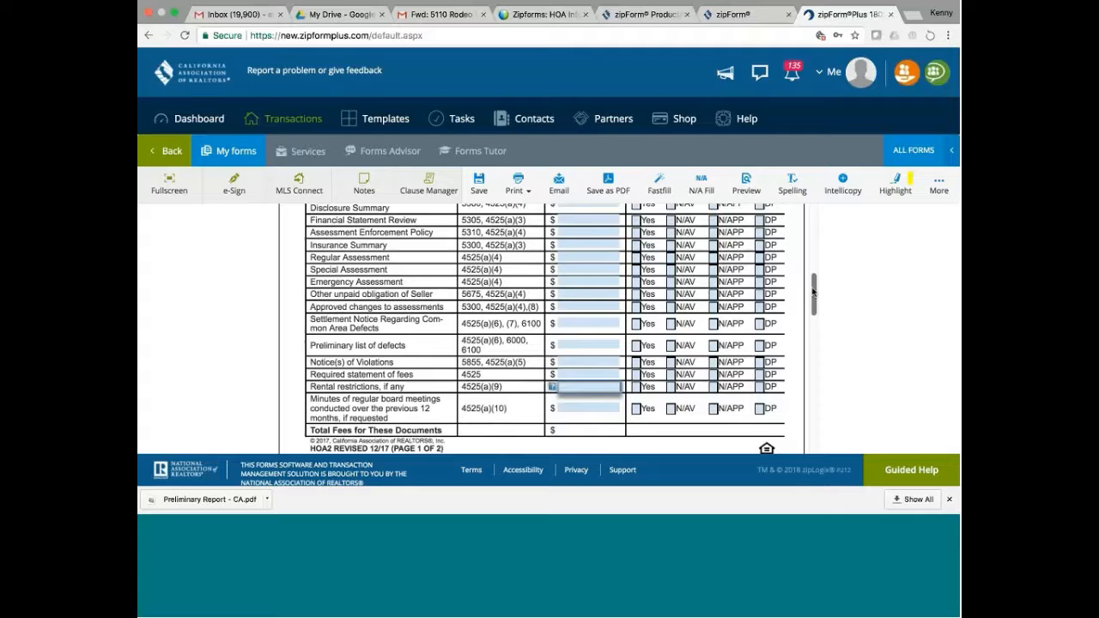
drag(813, 292, 810, 299)
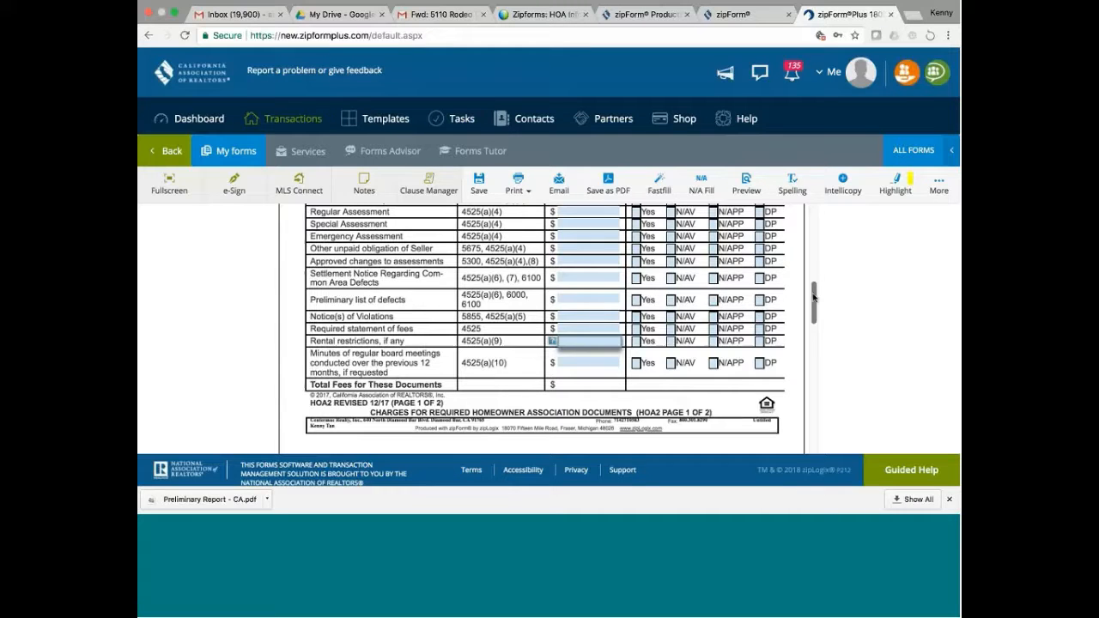
drag(813, 297, 812, 273)
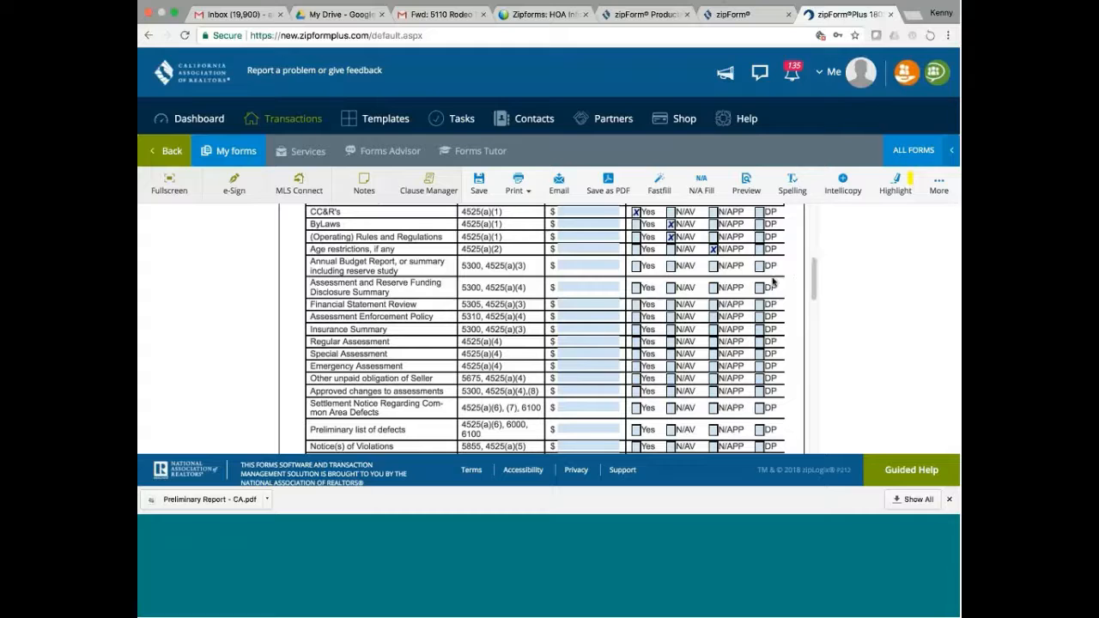
scroll(782, 326, up, 3)
scroll(810, 417, down, 10)
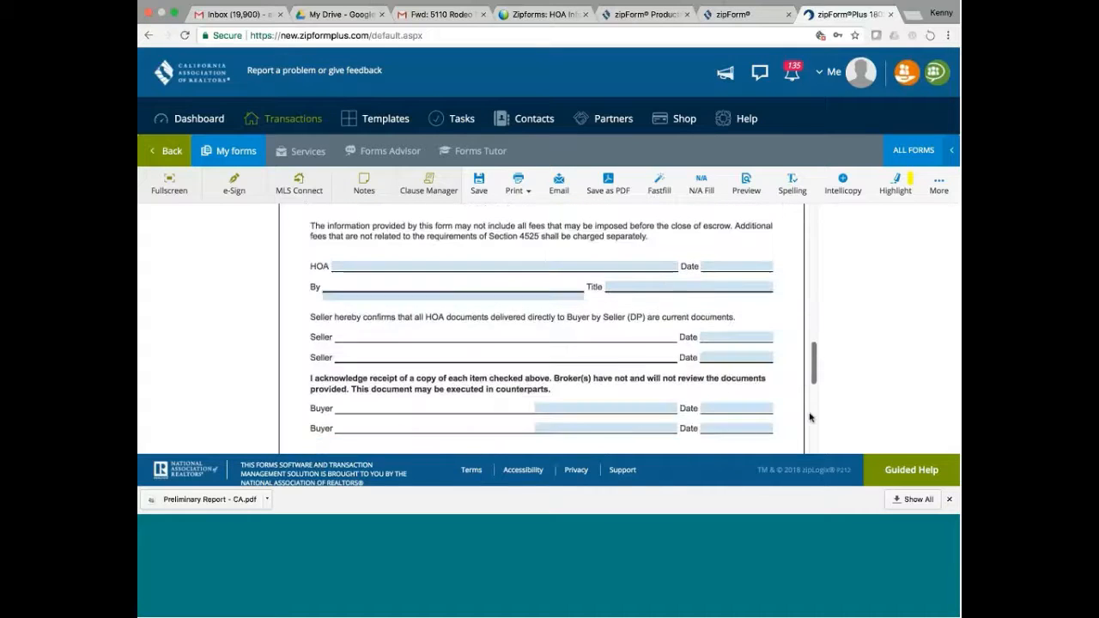
scroll(810, 417, down, 3)
scroll(812, 378, up, 5)
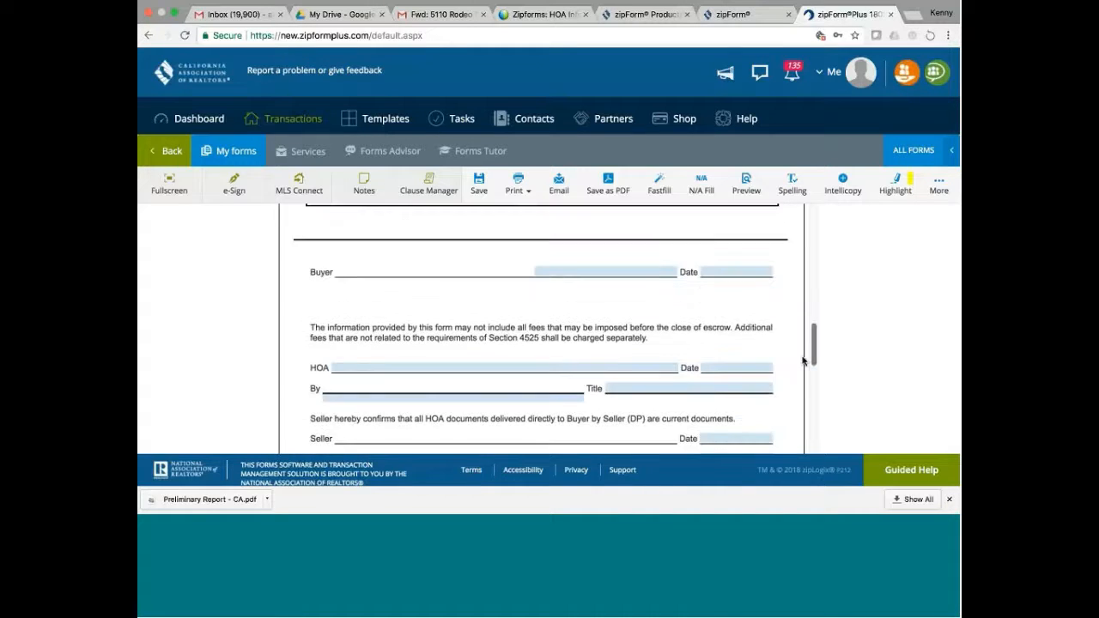
scroll(803, 361, up, 5)
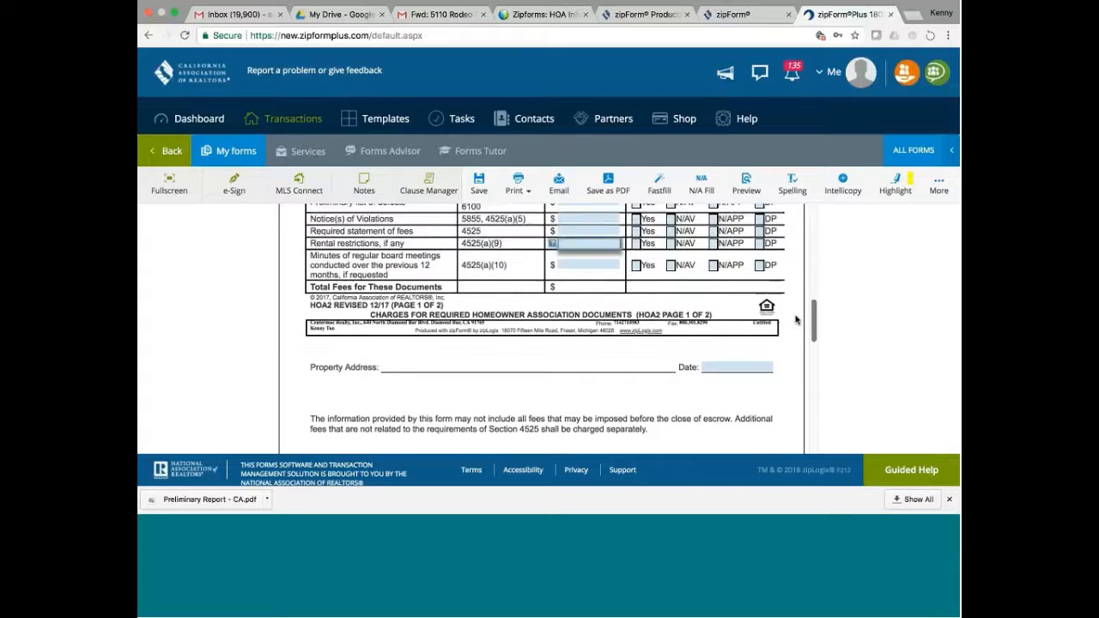
scroll(794, 330, down, 5)
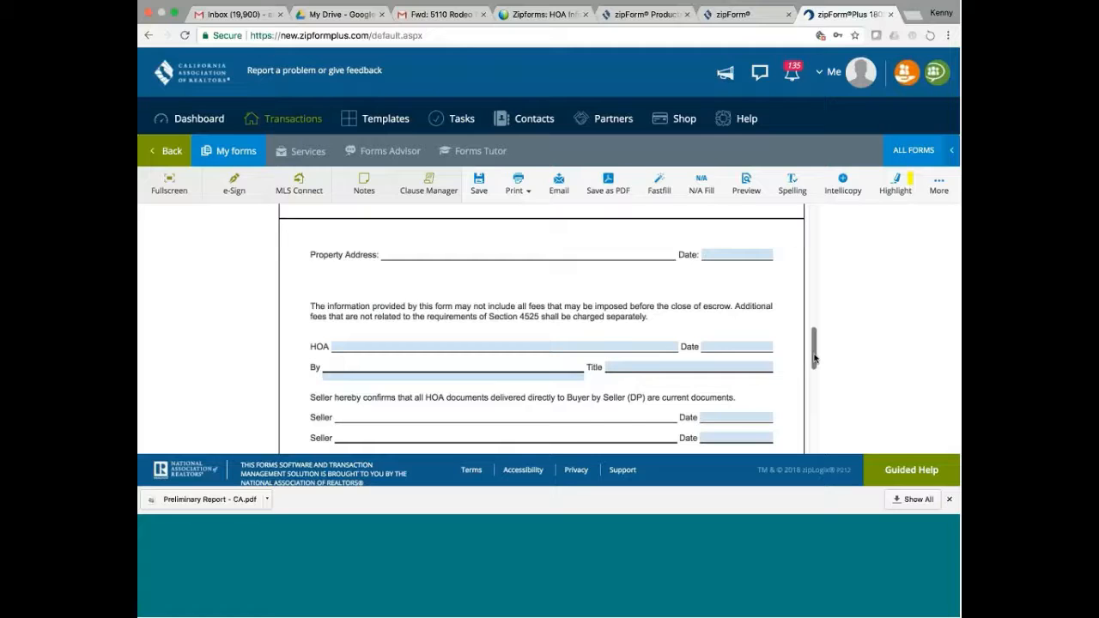
drag(815, 358, 814, 372)
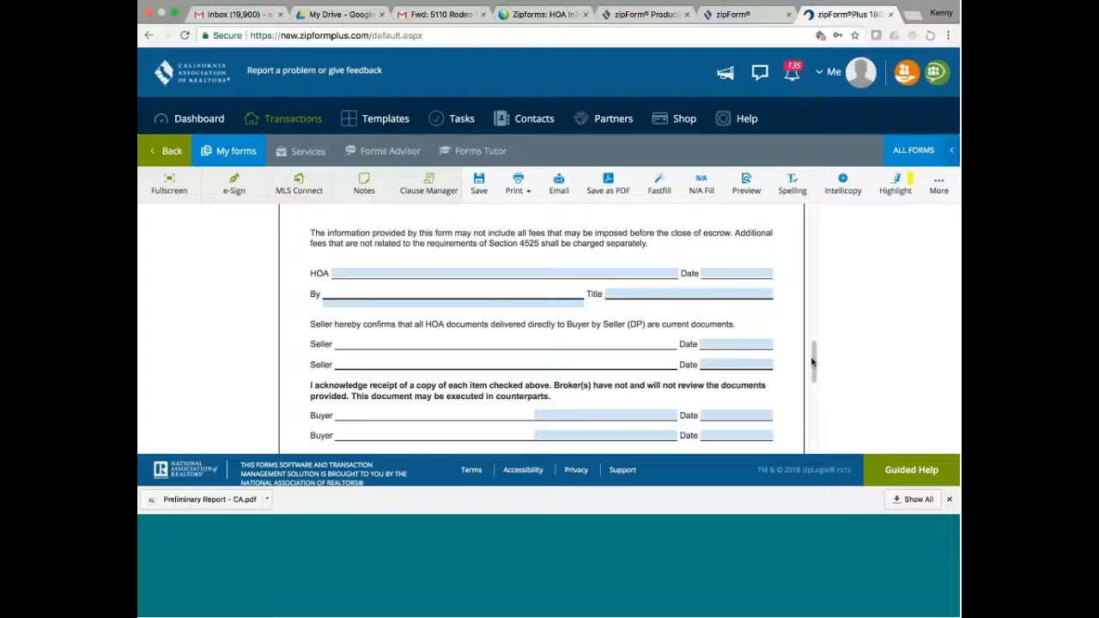
scroll(812, 362, down, 3)
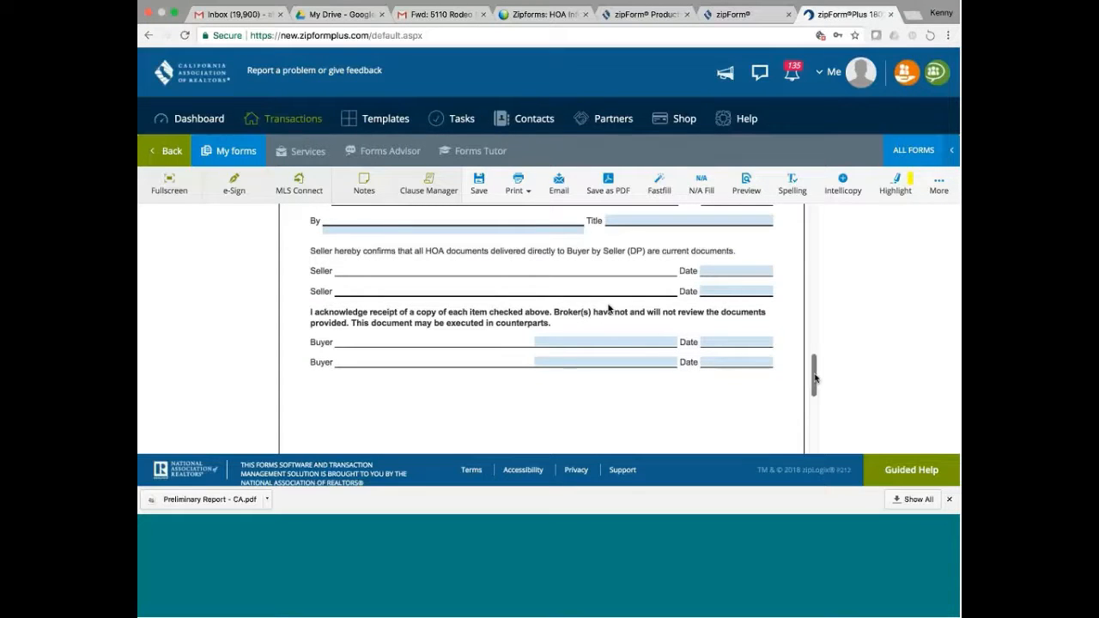
drag(815, 372, 830, 225)
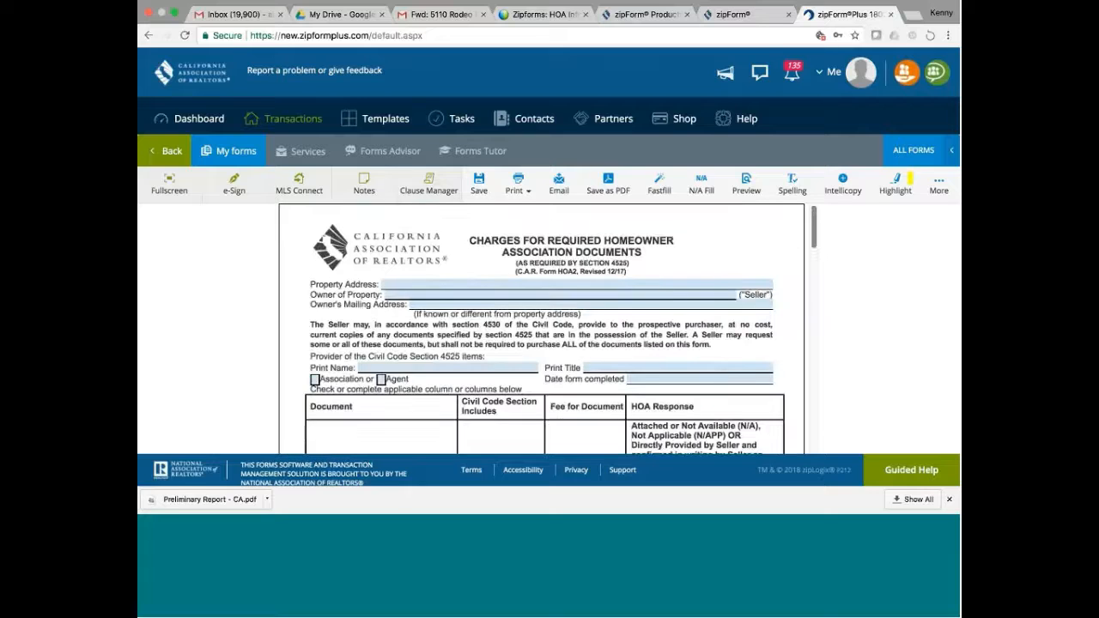
- Exit the HOA2 form without saving and return via the Dashboard to the transaction's forms
click(166, 150)
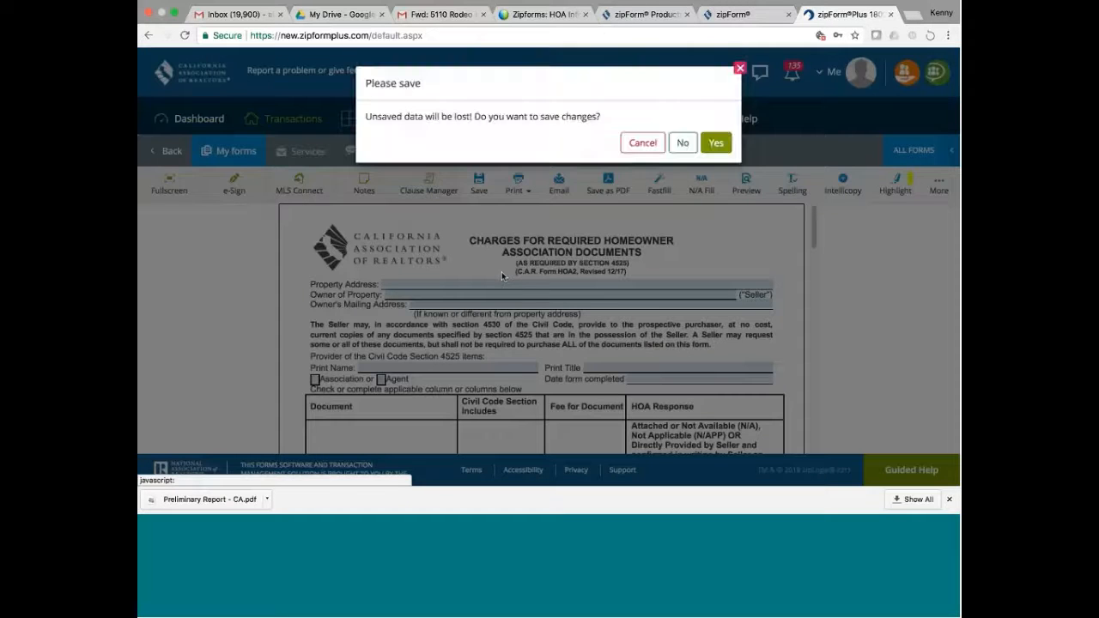
click(683, 142)
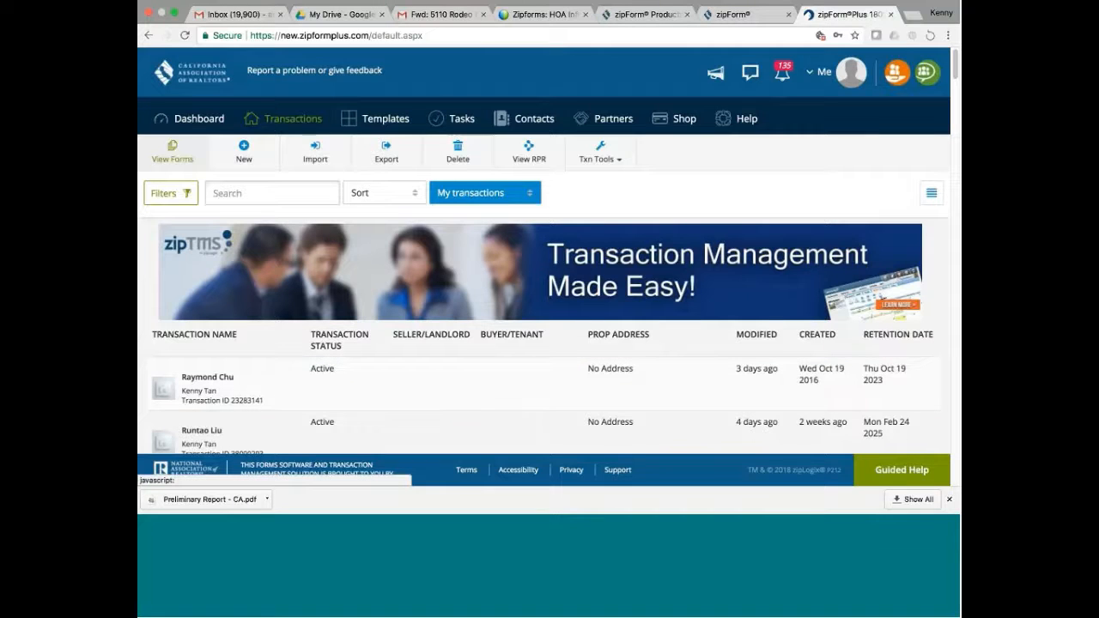
click(199, 119)
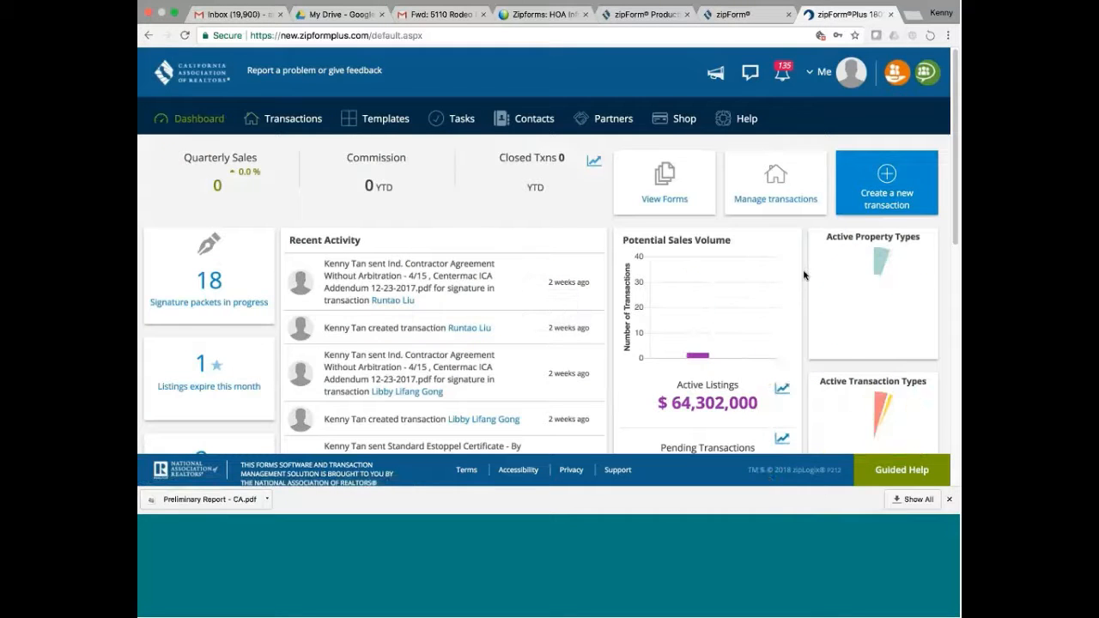
click(665, 181)
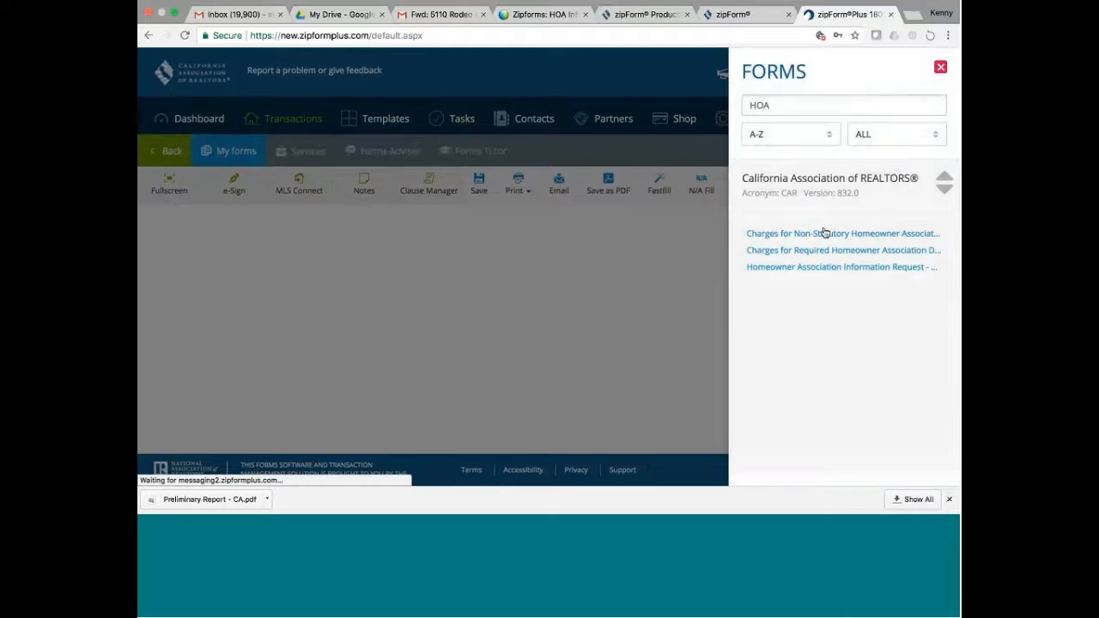
- Add HOA3 'Charges for Non-Statutory Homeowner Association Documents' and scroll through its blank fields
click(817, 234)
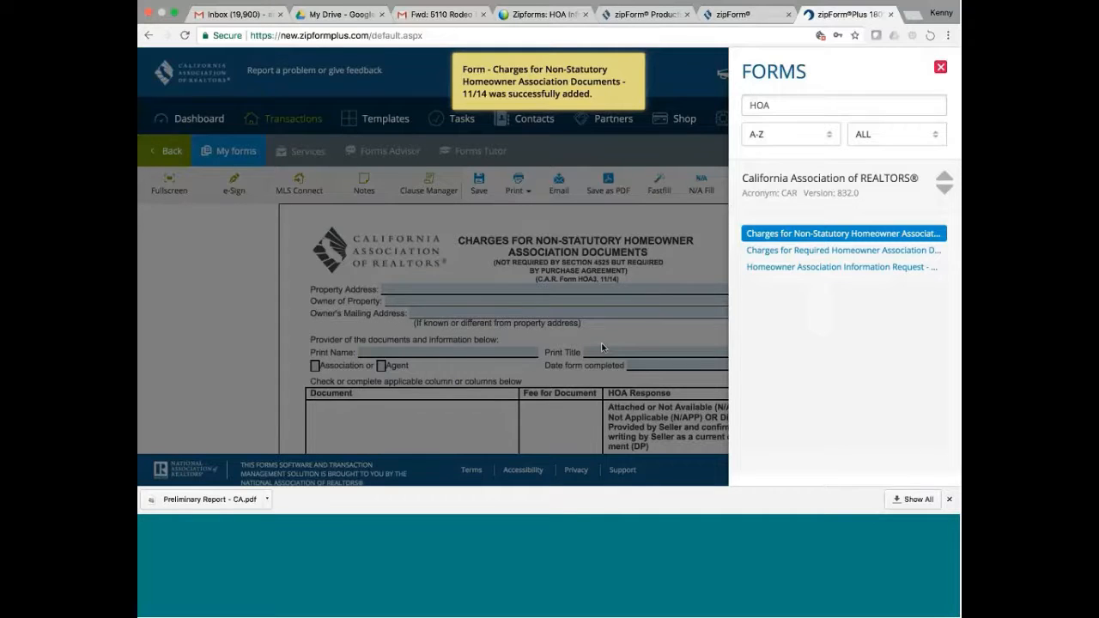
click(602, 347)
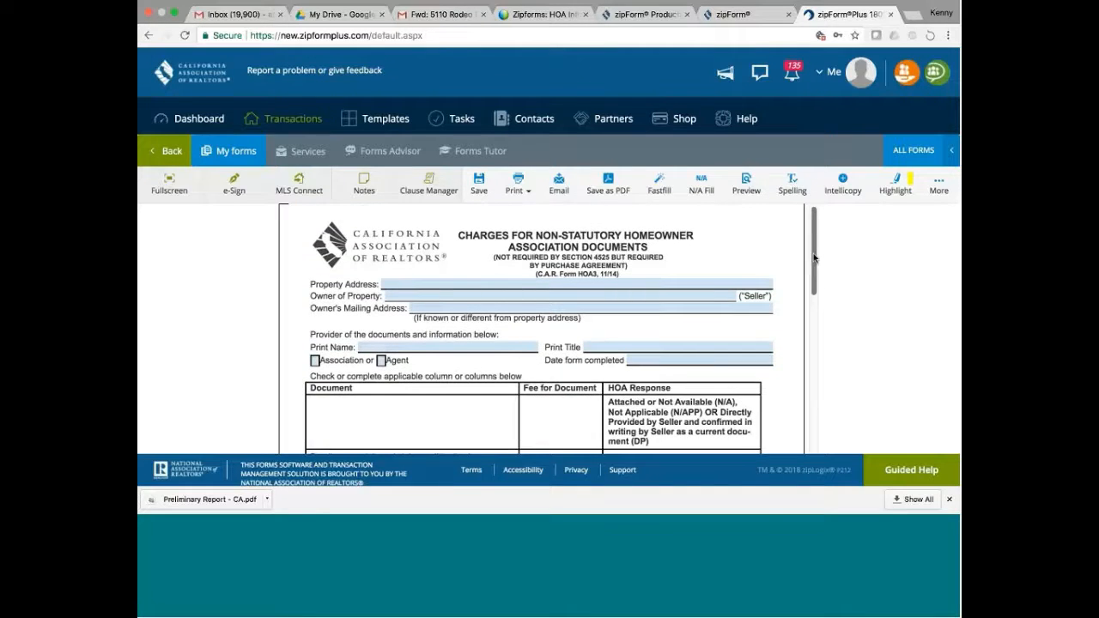
drag(812, 252, 818, 300)
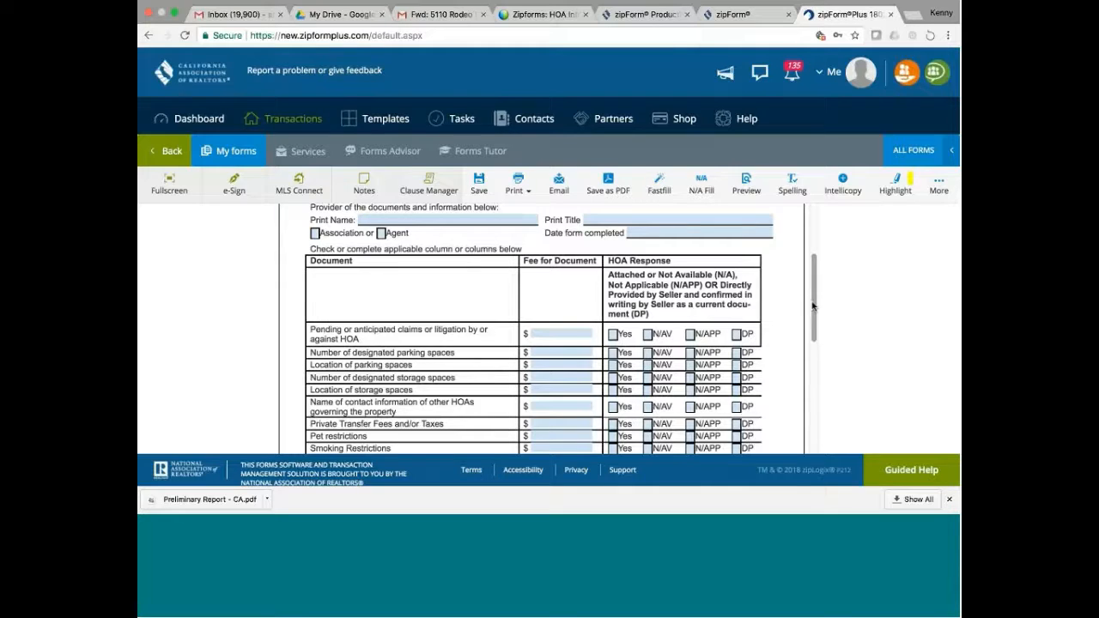
- Review the HOA3 form, then close it without saving to return to the Transactions list
drag(813, 307, 811, 330)
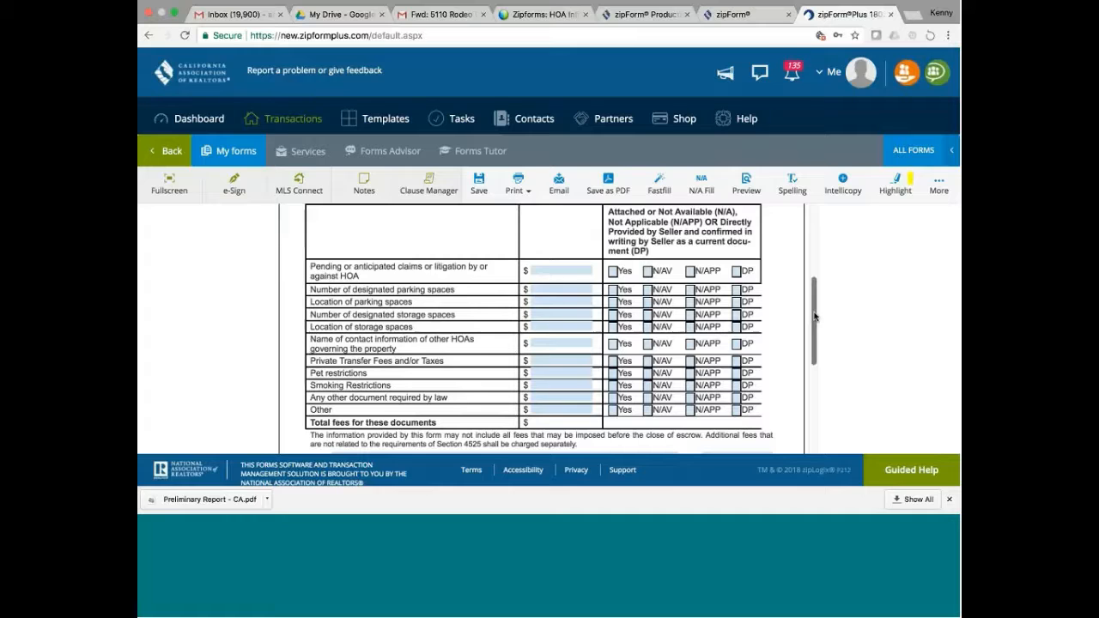
drag(815, 317, 815, 334)
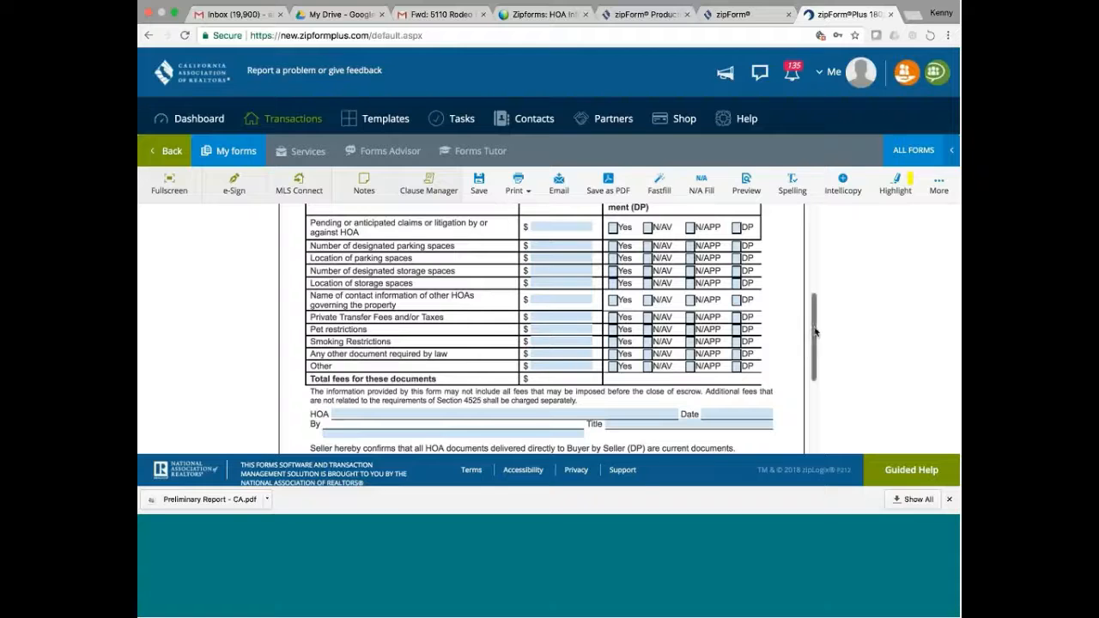
drag(815, 332, 814, 249)
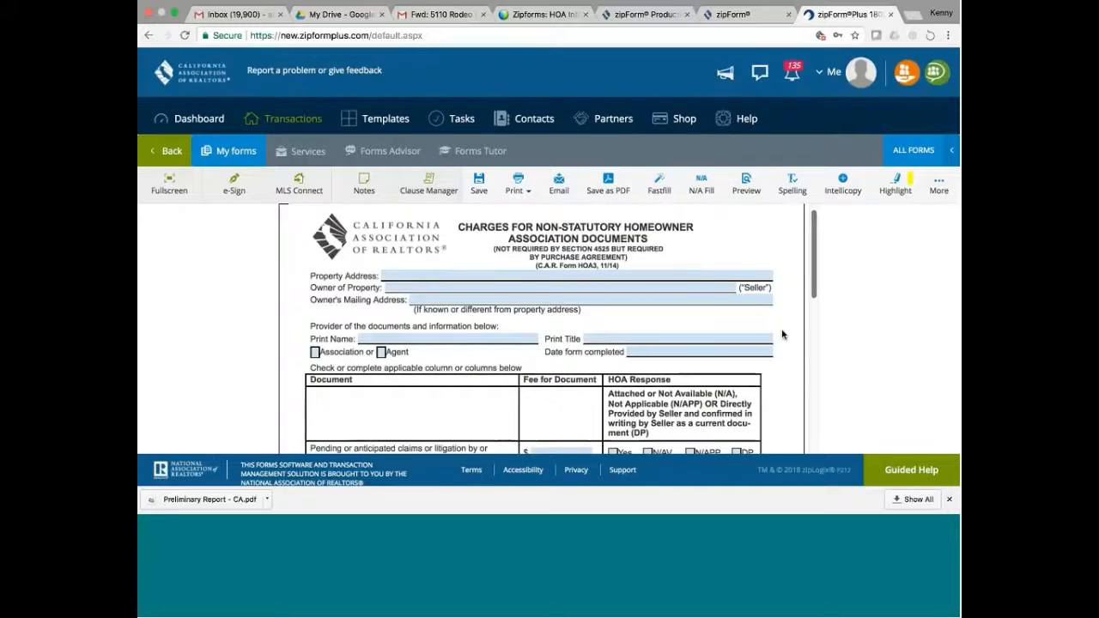
scroll(782, 334, down, 3)
scroll(795, 292, up, 1)
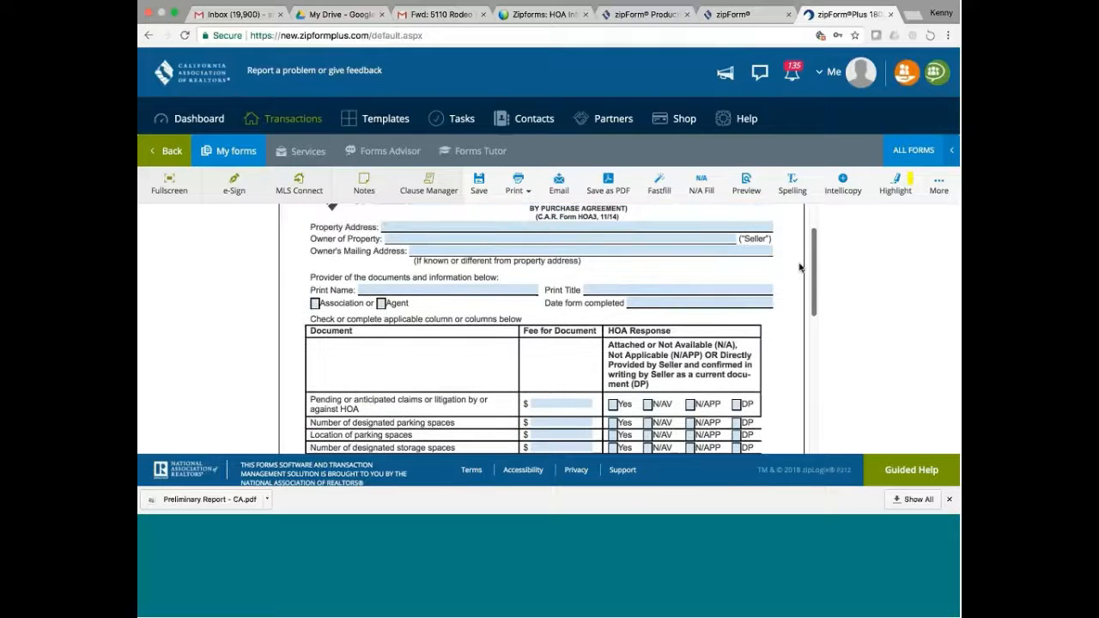
scroll(800, 267, up, 2)
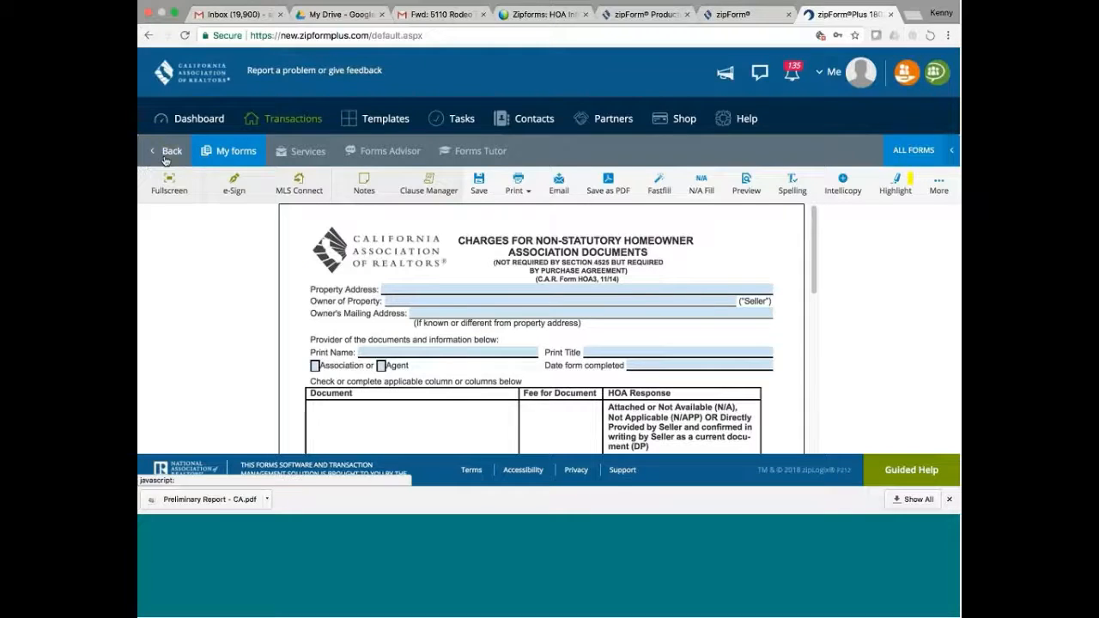
click(168, 151)
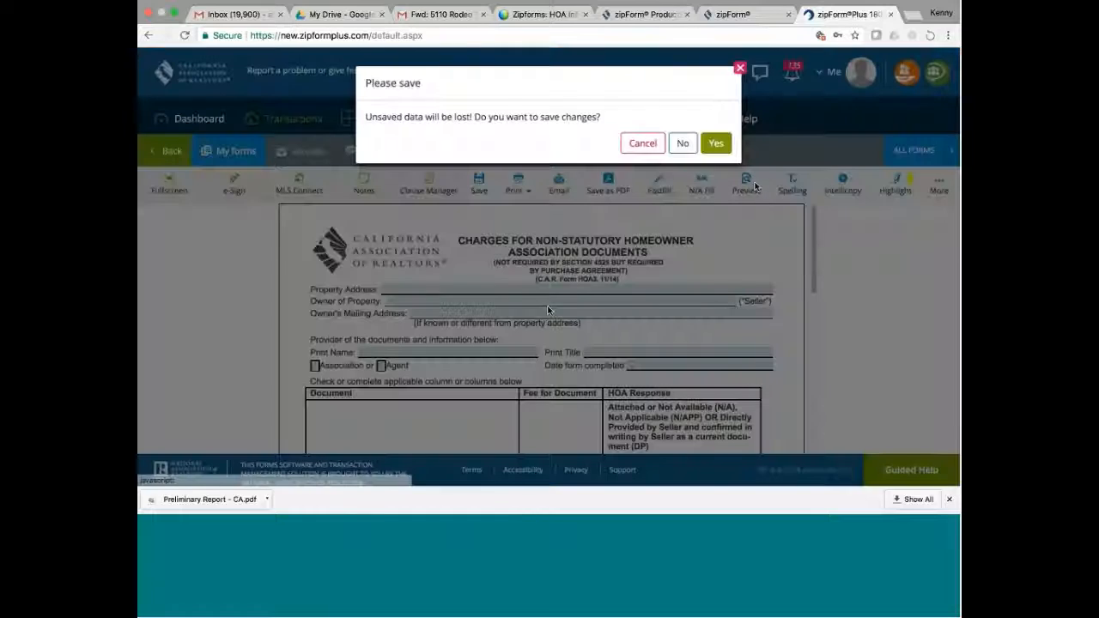
click(683, 145)
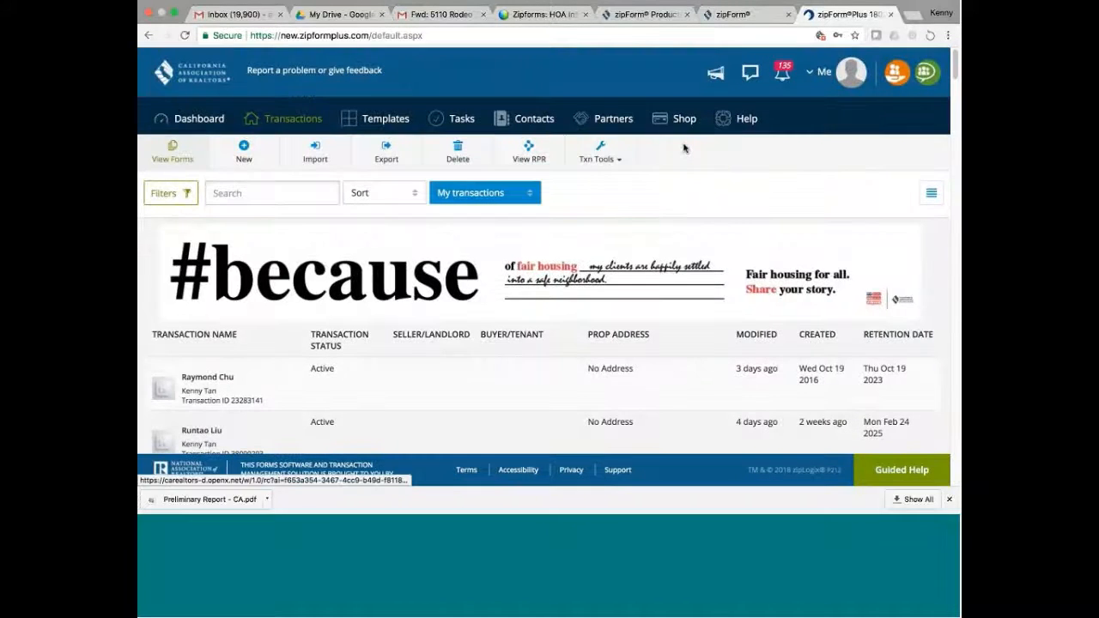